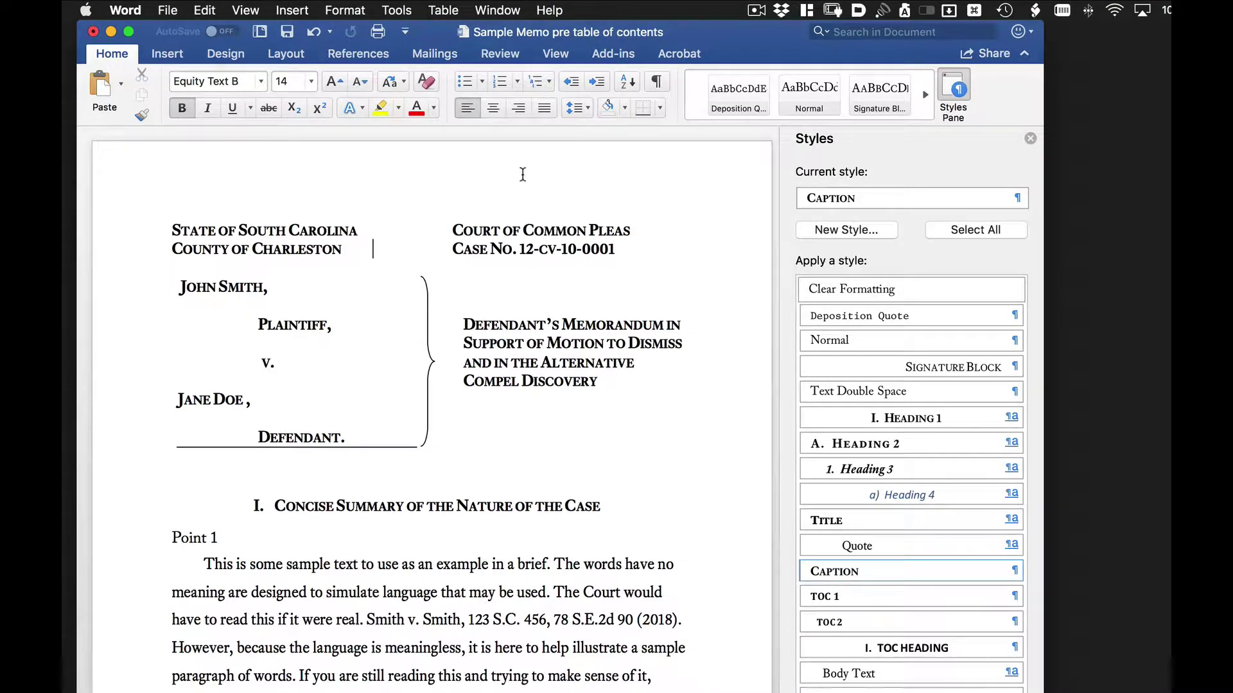
# Inspect the styles used by section heading I and the Point 1 line
pyautogui.scroll(-4, 485, 256)
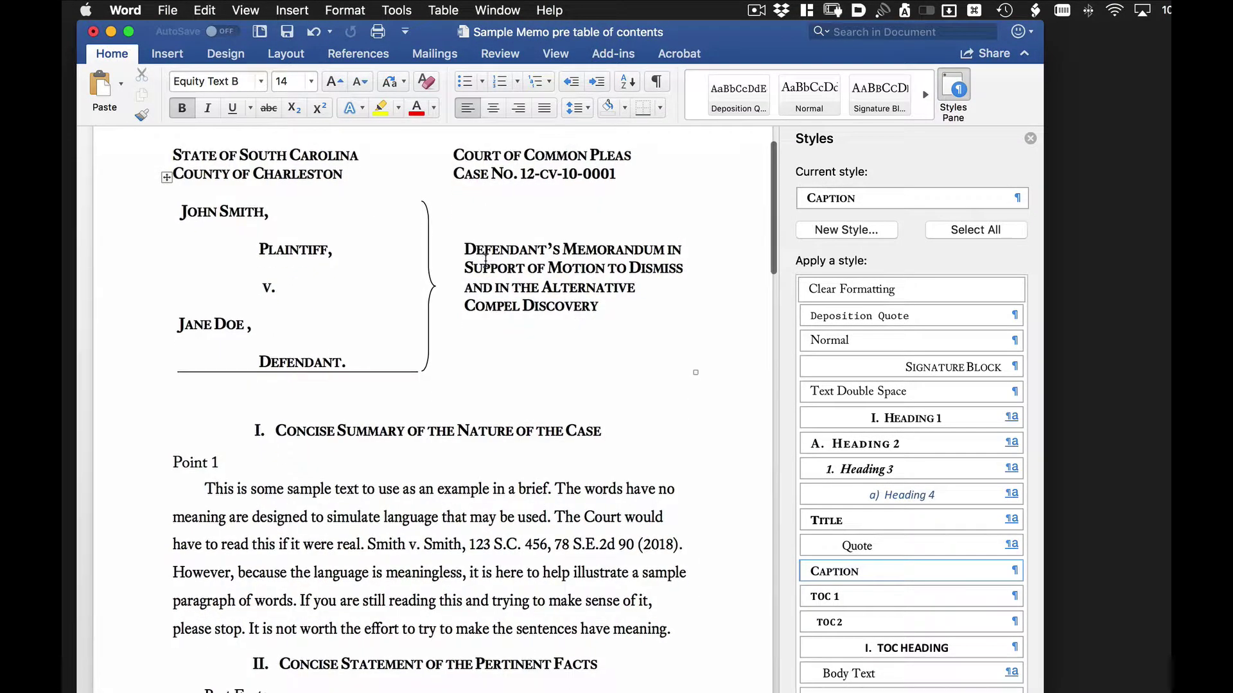
pyautogui.scroll(-1, 485, 260)
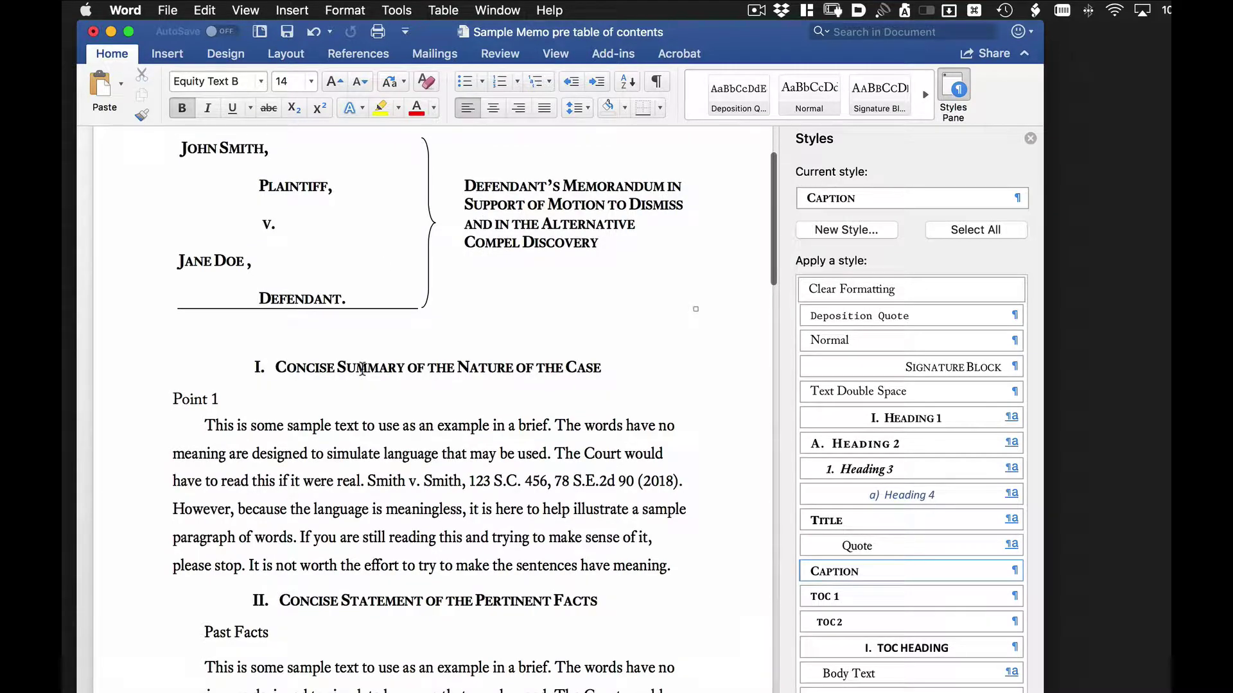
pyautogui.click(363, 369)
pyautogui.scroll(-6, 369, 385)
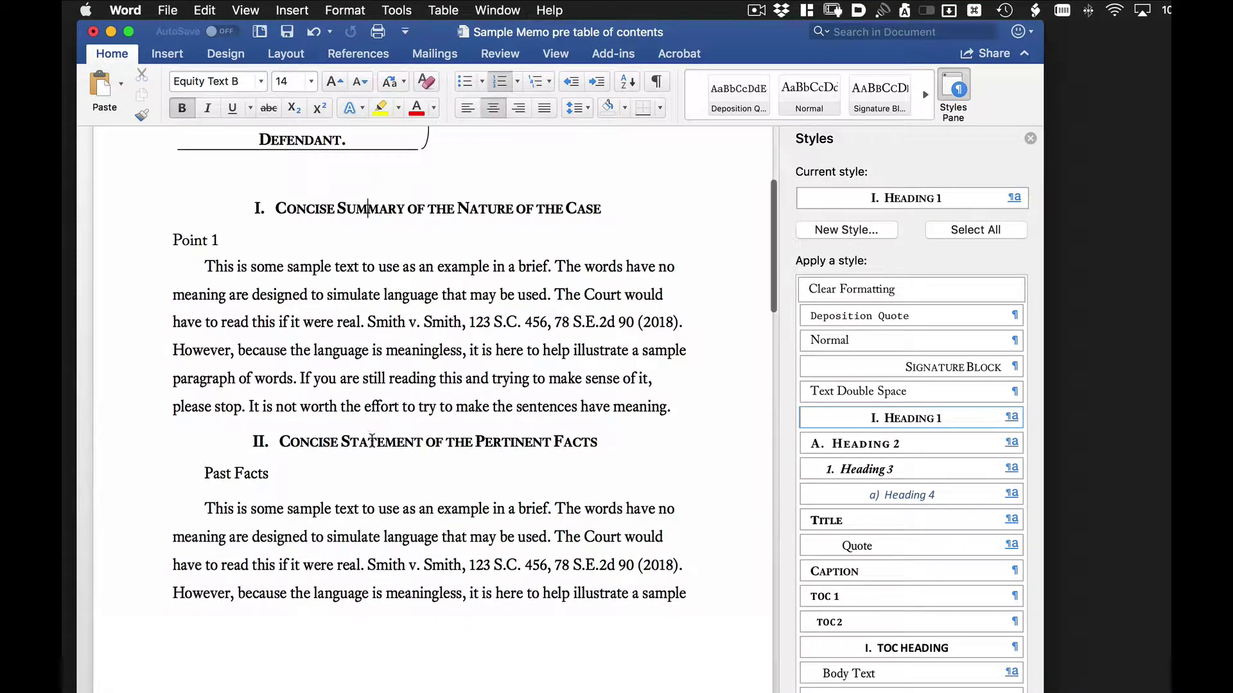
pyautogui.click(192, 234)
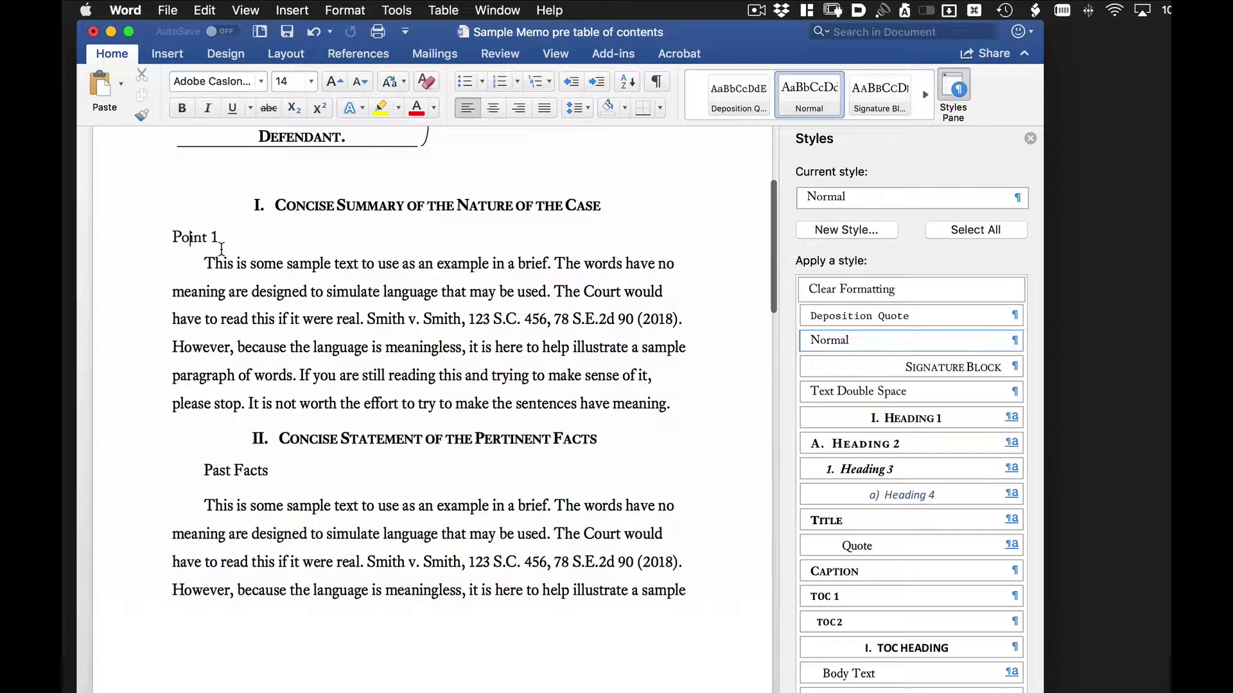
pyautogui.scroll(-18, 222, 257)
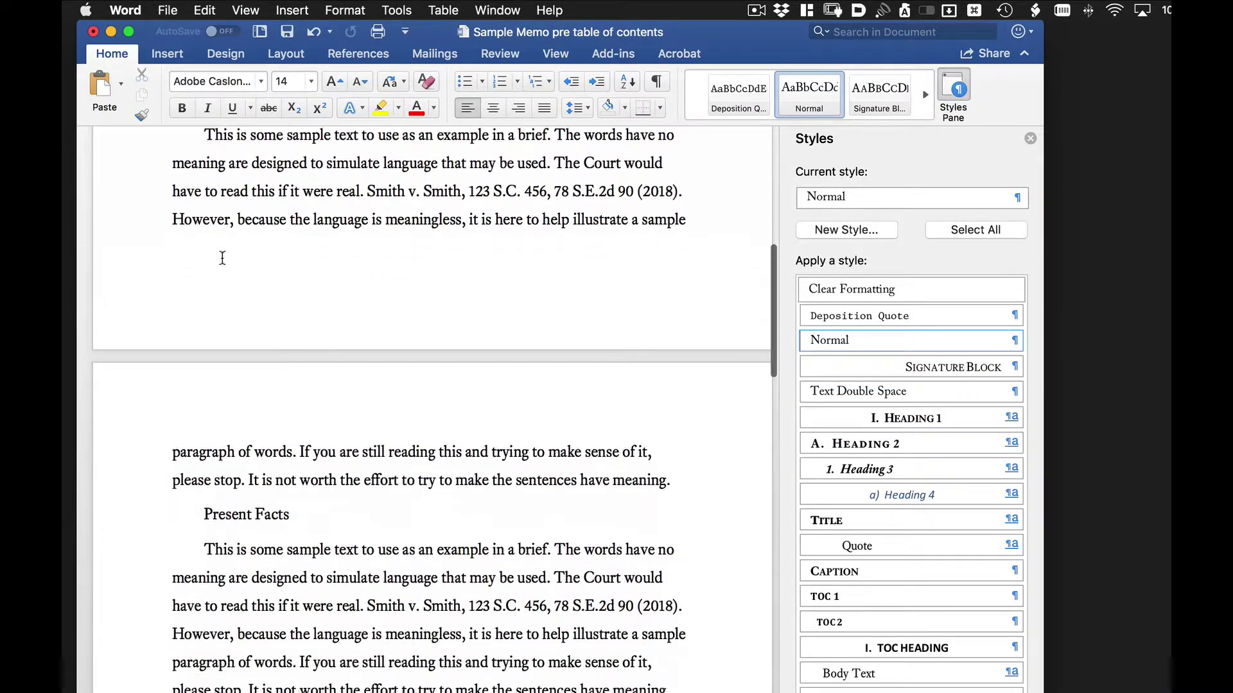
pyautogui.scroll(20, 222, 257)
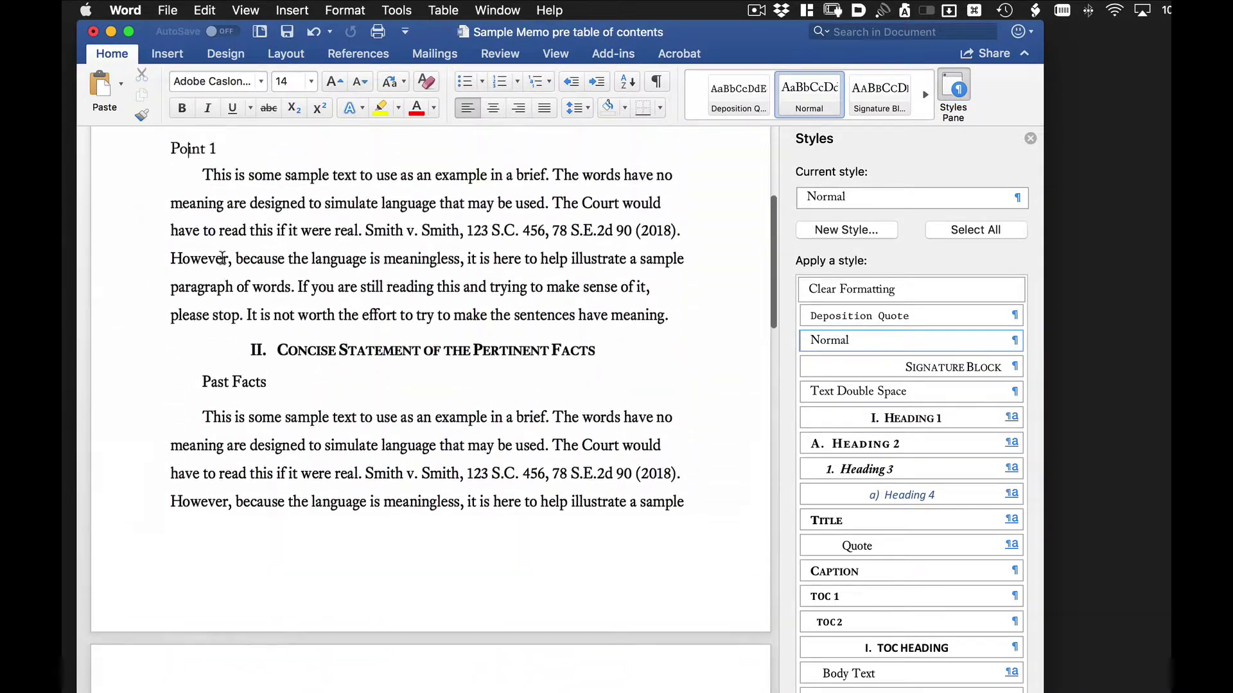
pyautogui.scroll(1, 222, 257)
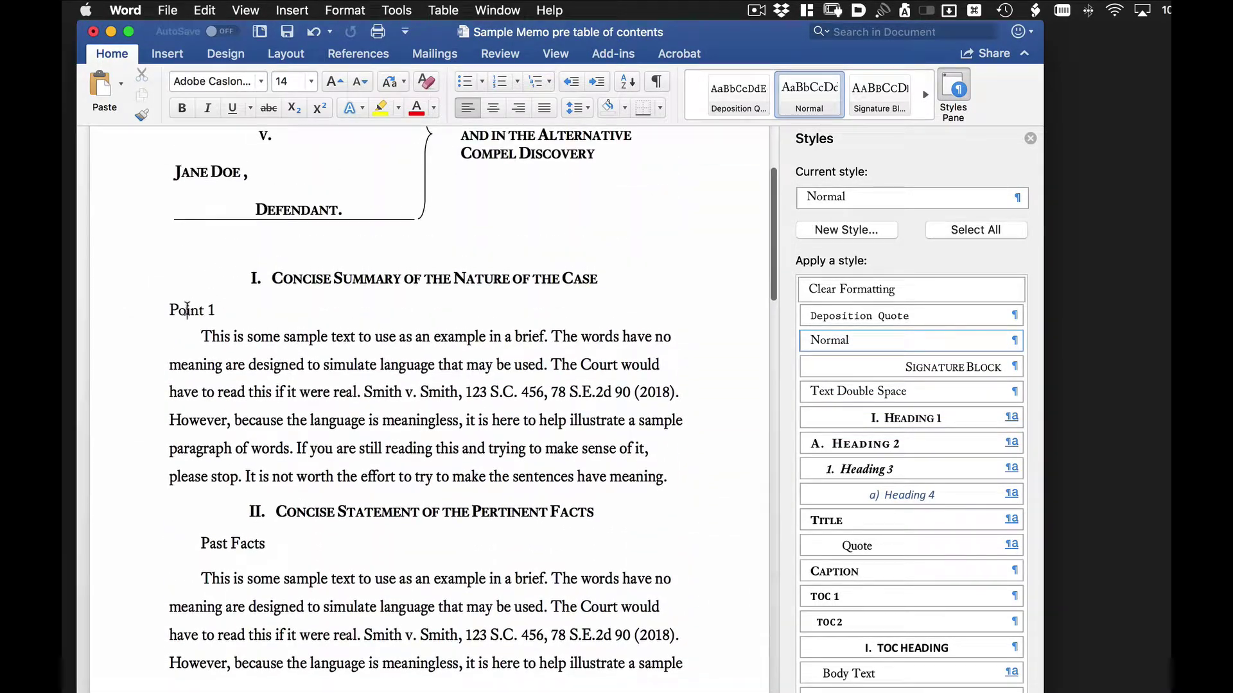
pyautogui.click(291, 278)
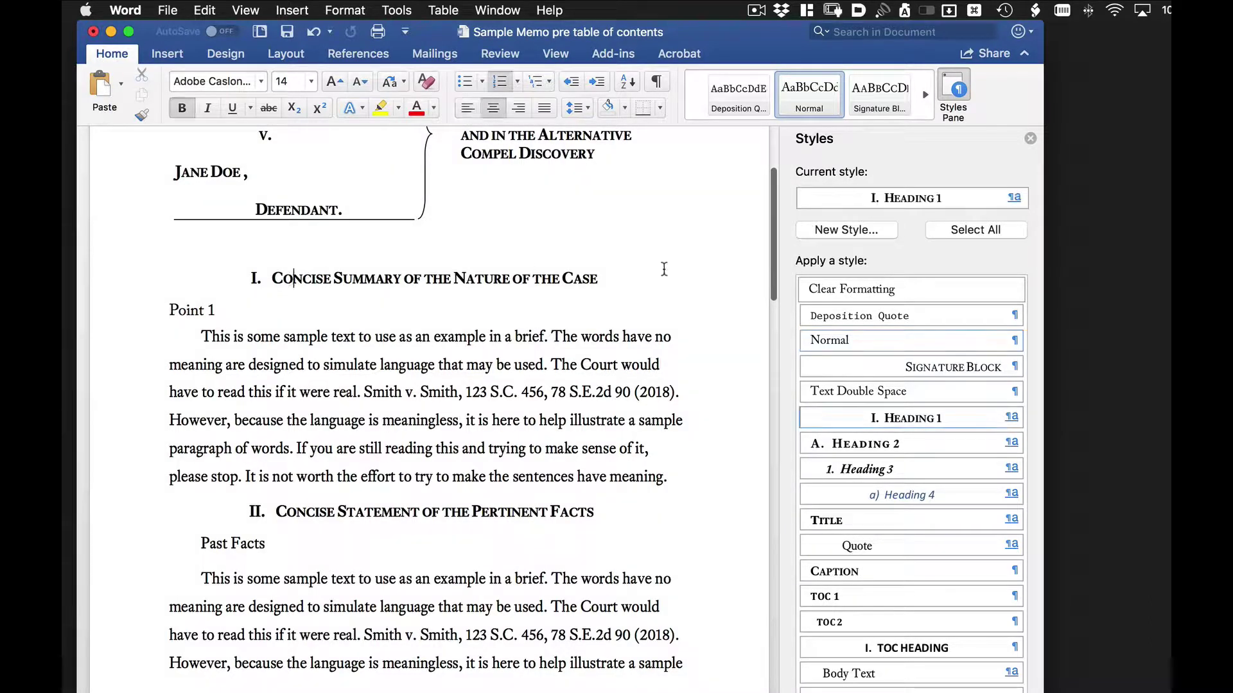
# Apply Heading 2 to the Point 1 line so it reads 'A. Point 1'
pyautogui.click(192, 309)
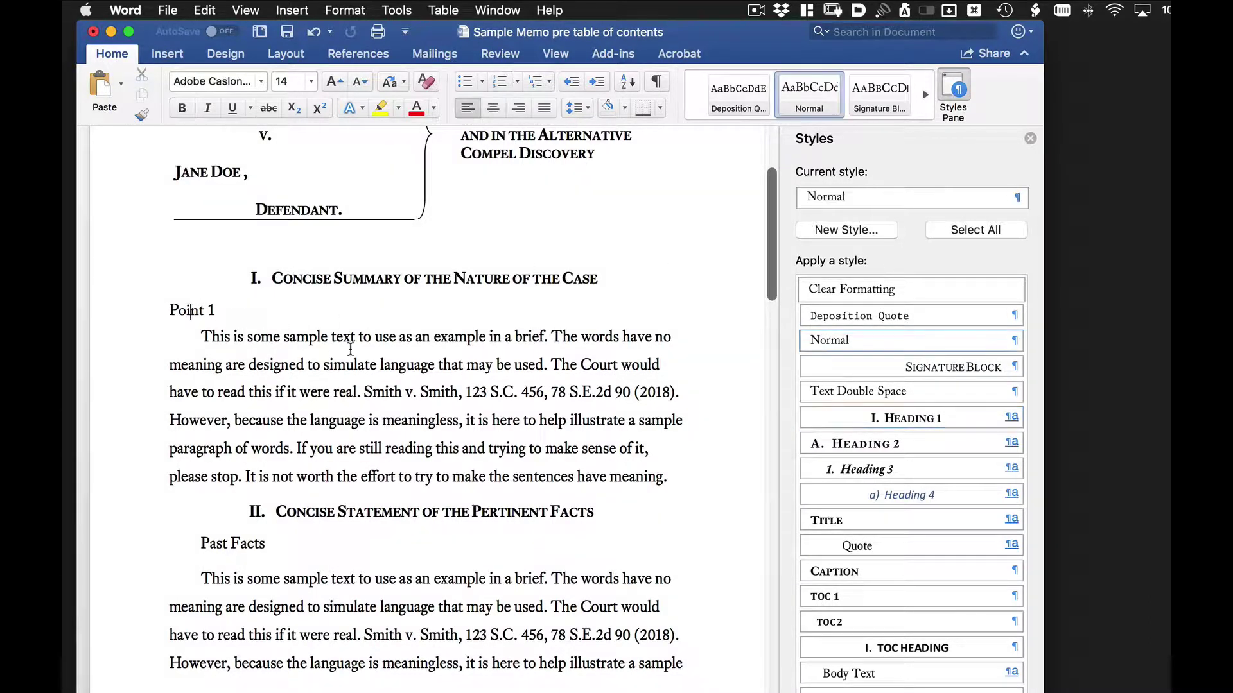
pyautogui.click(850, 442)
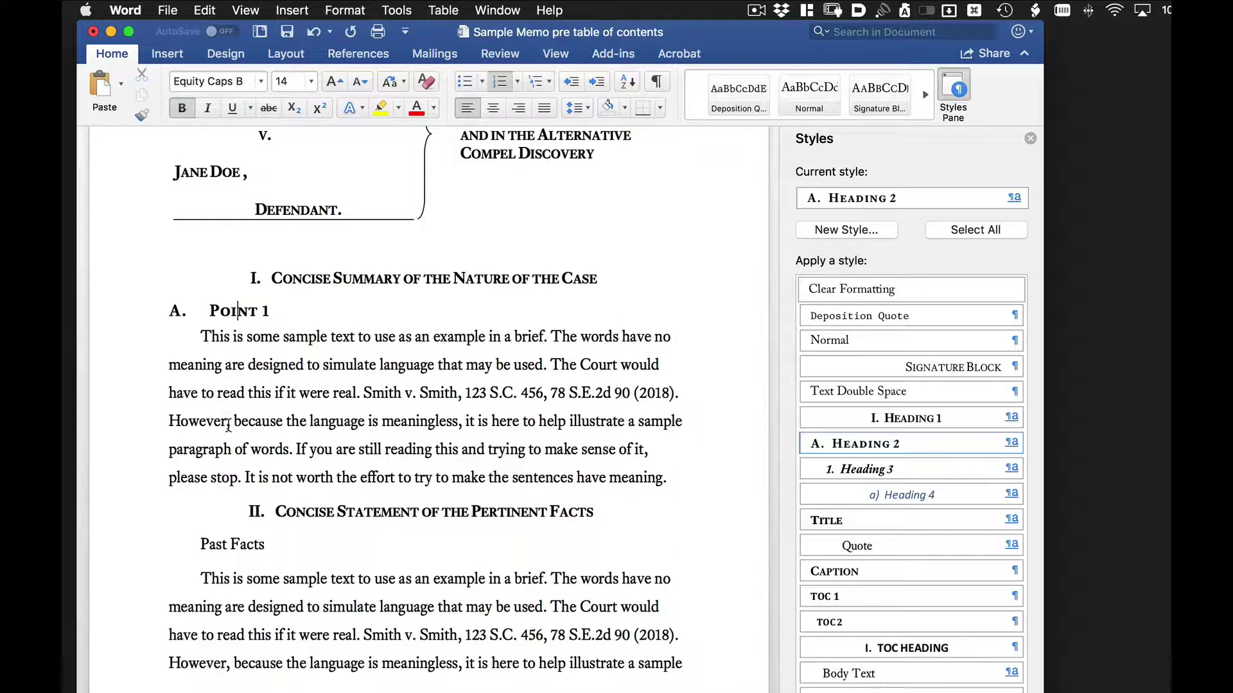
pyautogui.click(288, 515)
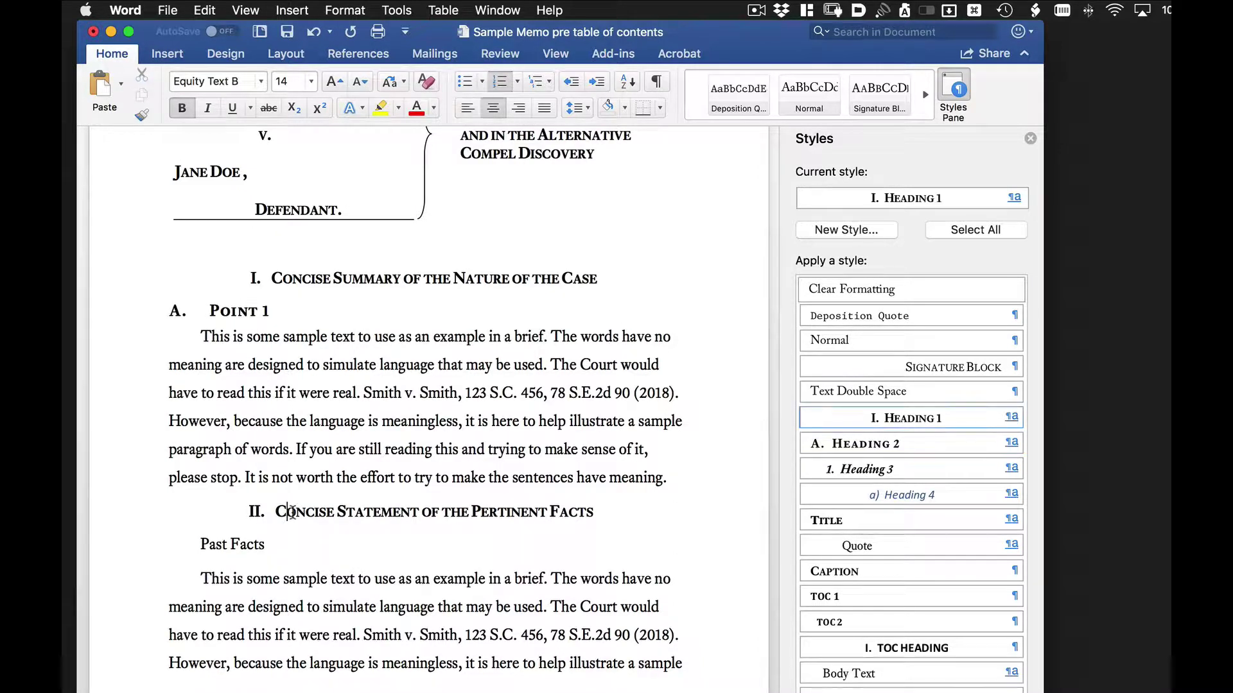
# Show formatting marks and make Past Facts a Heading 2 subheading, lettered A
pyautogui.click(658, 82)
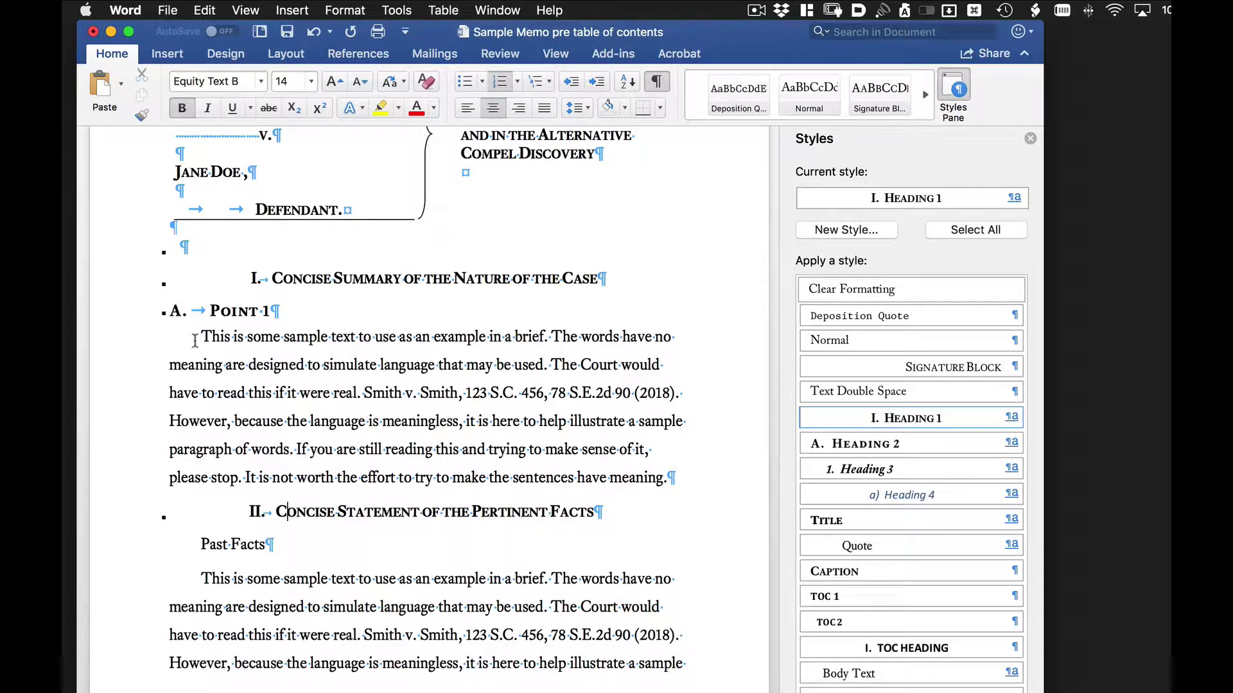
pyautogui.click(200, 545)
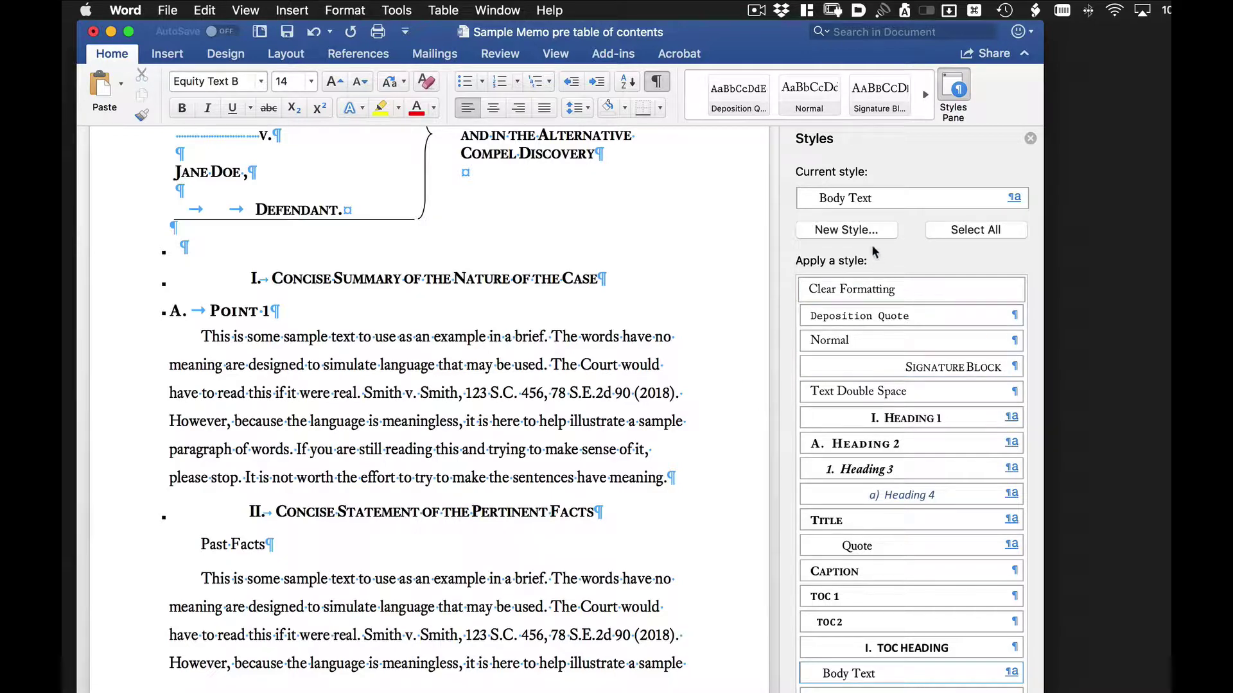
pyautogui.click(864, 448)
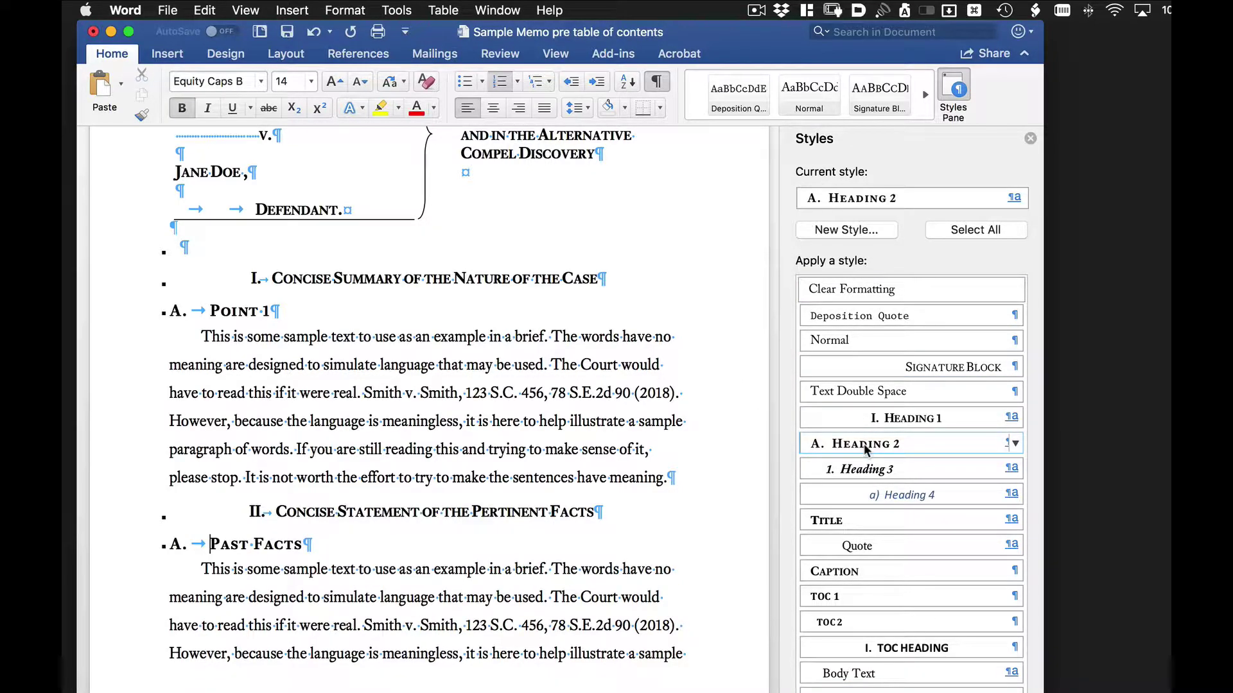
pyautogui.scroll(-5, 414, 508)
pyautogui.scroll(-2, 414, 508)
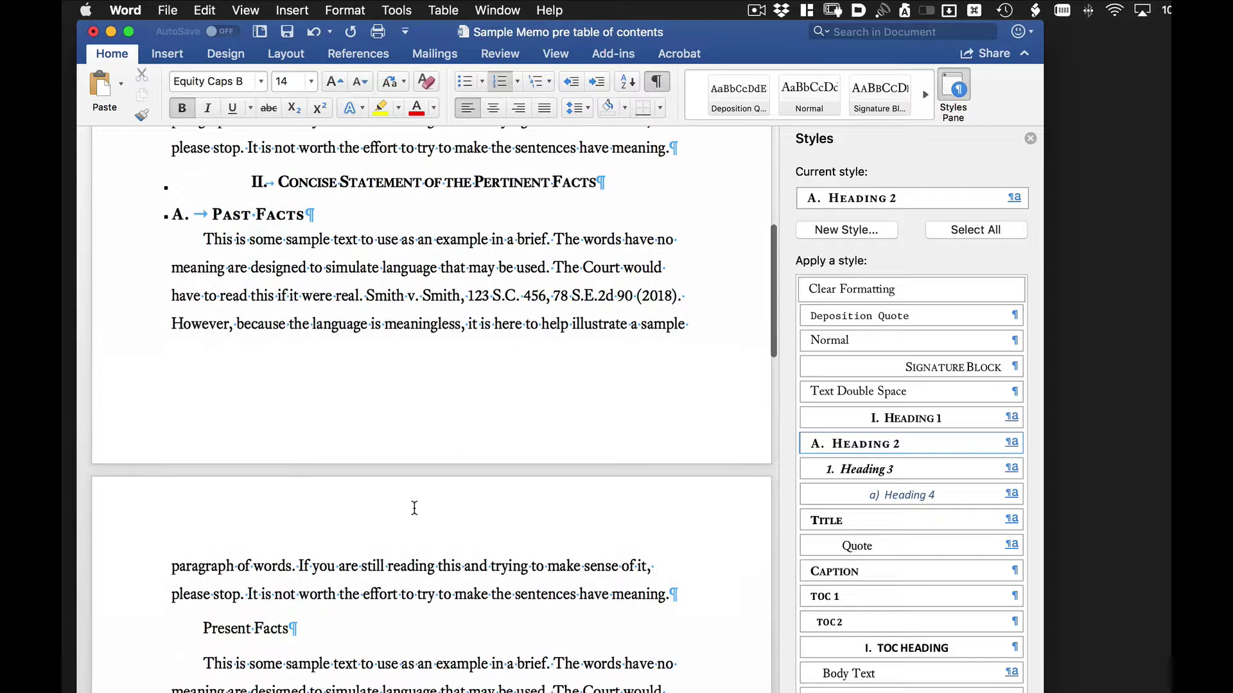
# Make Present Facts a Heading 2 subheading, lettered B
pyautogui.click(201, 628)
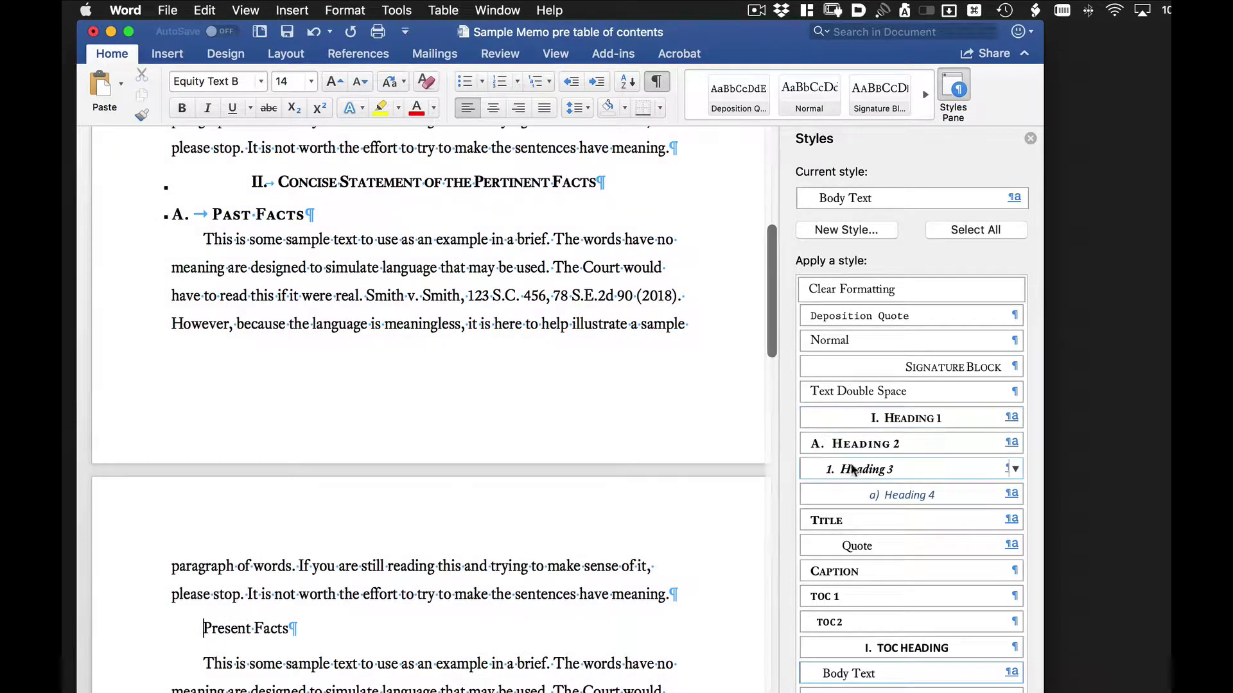
pyautogui.click(856, 445)
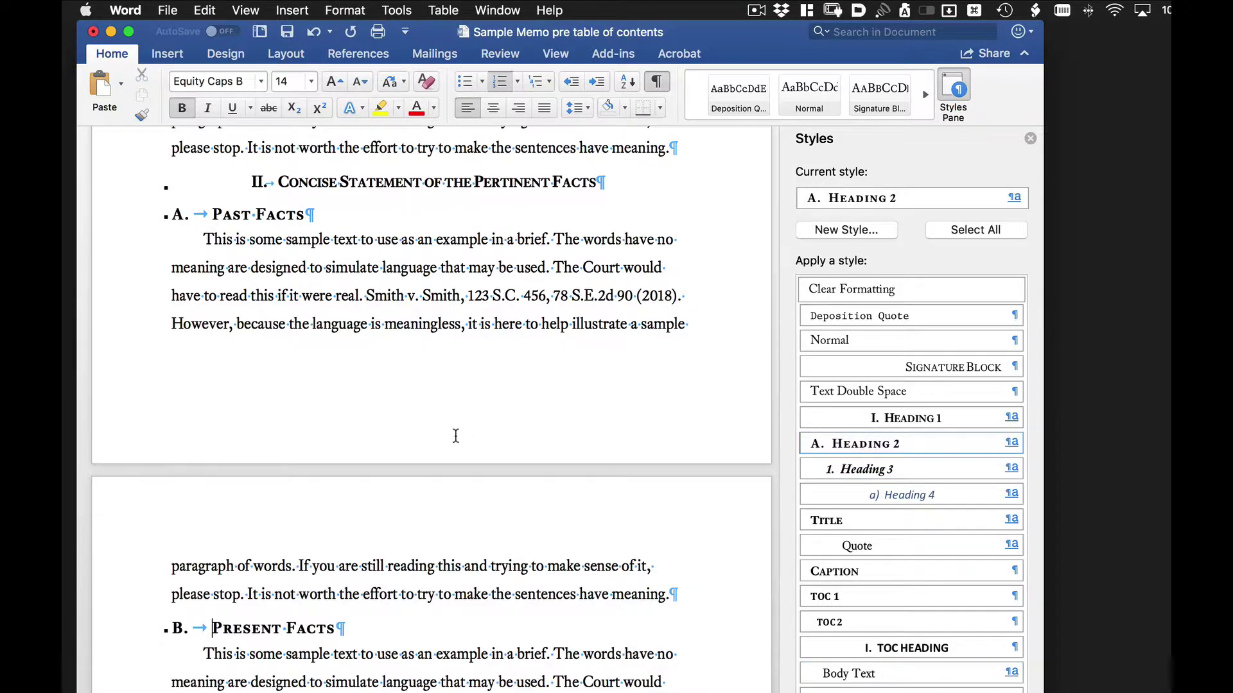
pyautogui.scroll(-8, 454, 434)
pyautogui.scroll(-2, 400, 512)
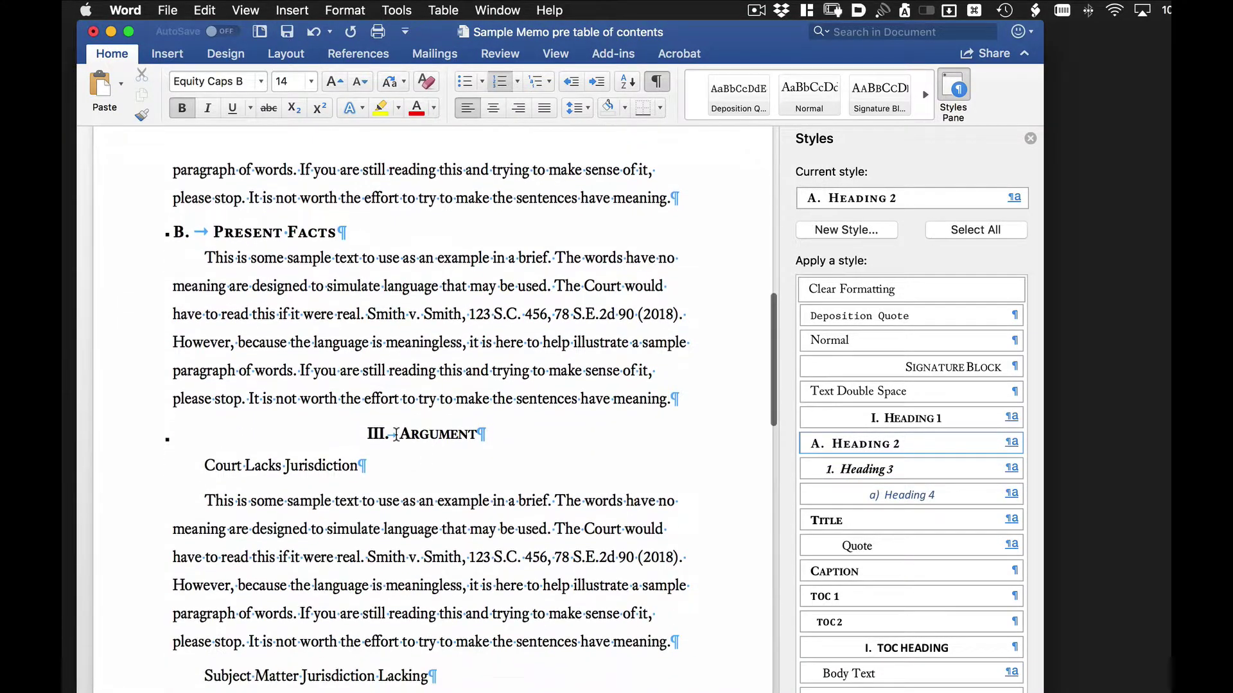
# Make Court Lacks Jurisdiction Heading 2 and Subject Matter Jurisdiction Lacking Heading 3
pyautogui.click(202, 466)
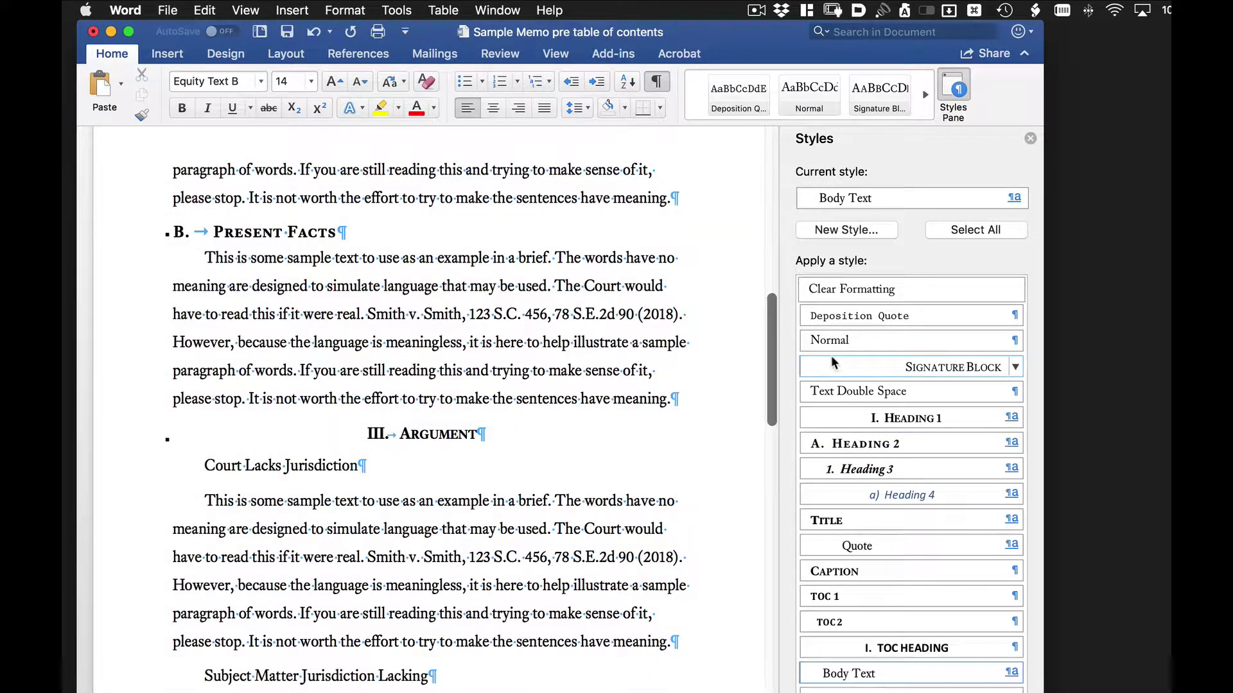
pyautogui.click(856, 444)
pyautogui.scroll(-6, 209, 372)
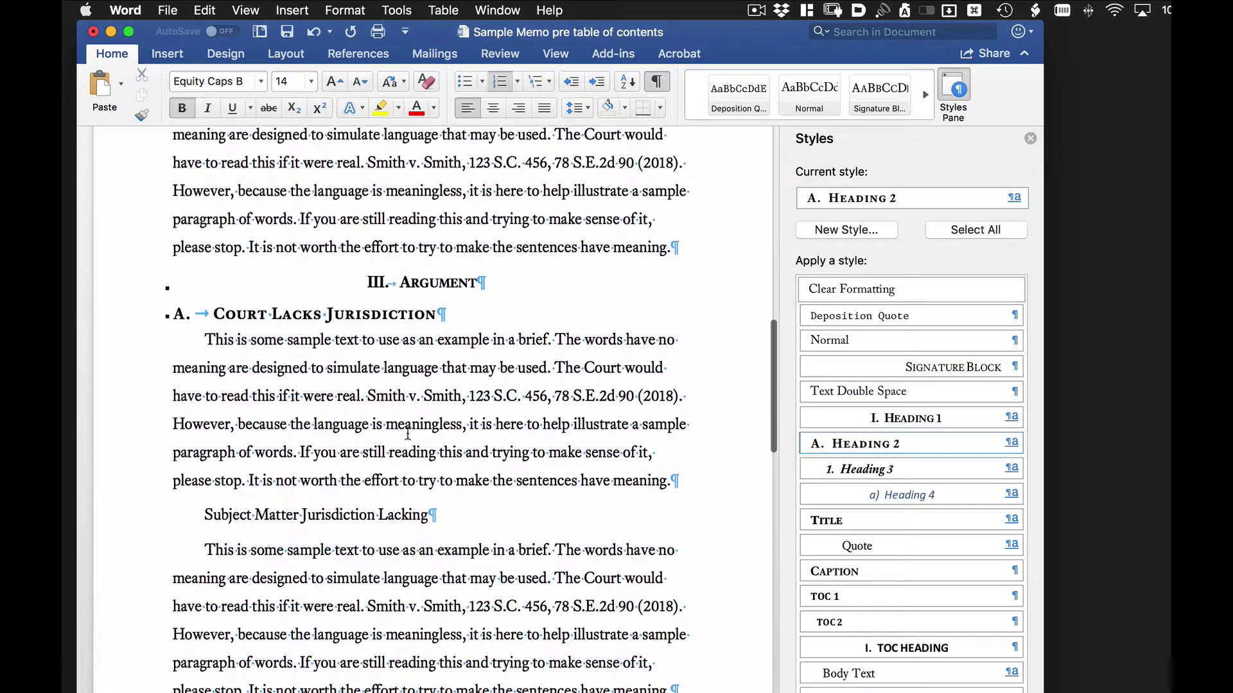
pyautogui.click(203, 493)
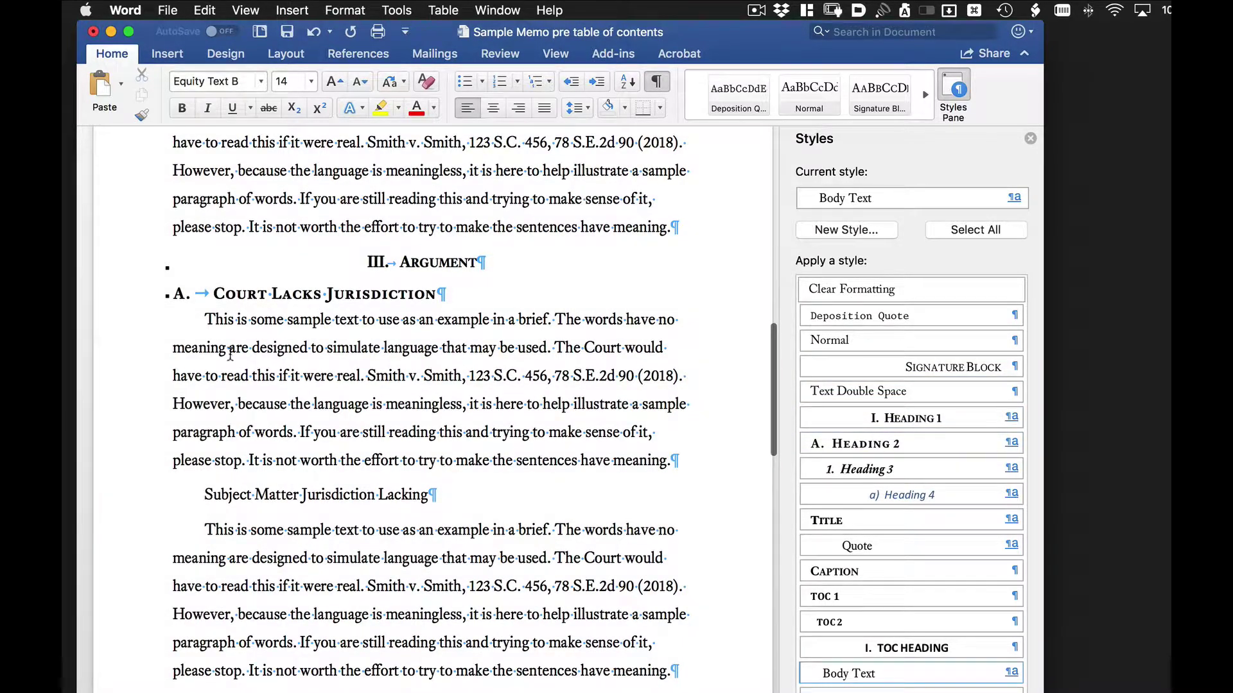
pyautogui.click(886, 472)
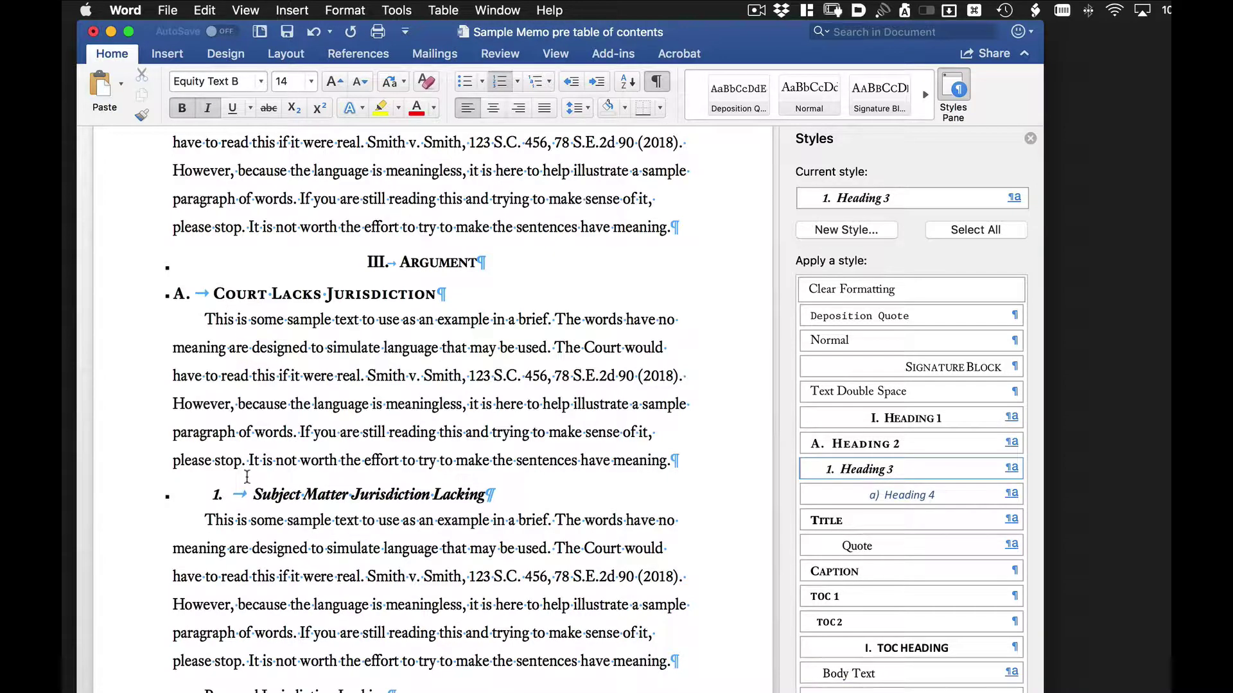
pyautogui.scroll(-3, 214, 590)
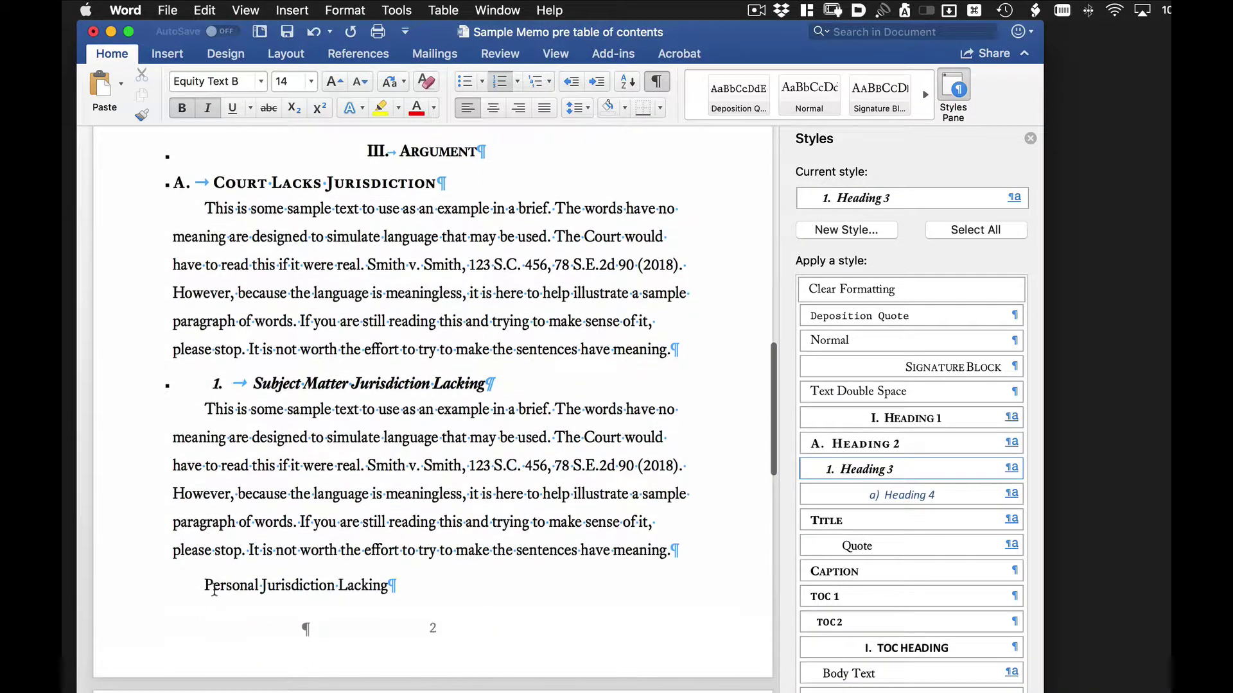
# Set Personal Jurisdiction Lacking to Heading 3, correcting an initial Heading 2
pyautogui.click(205, 585)
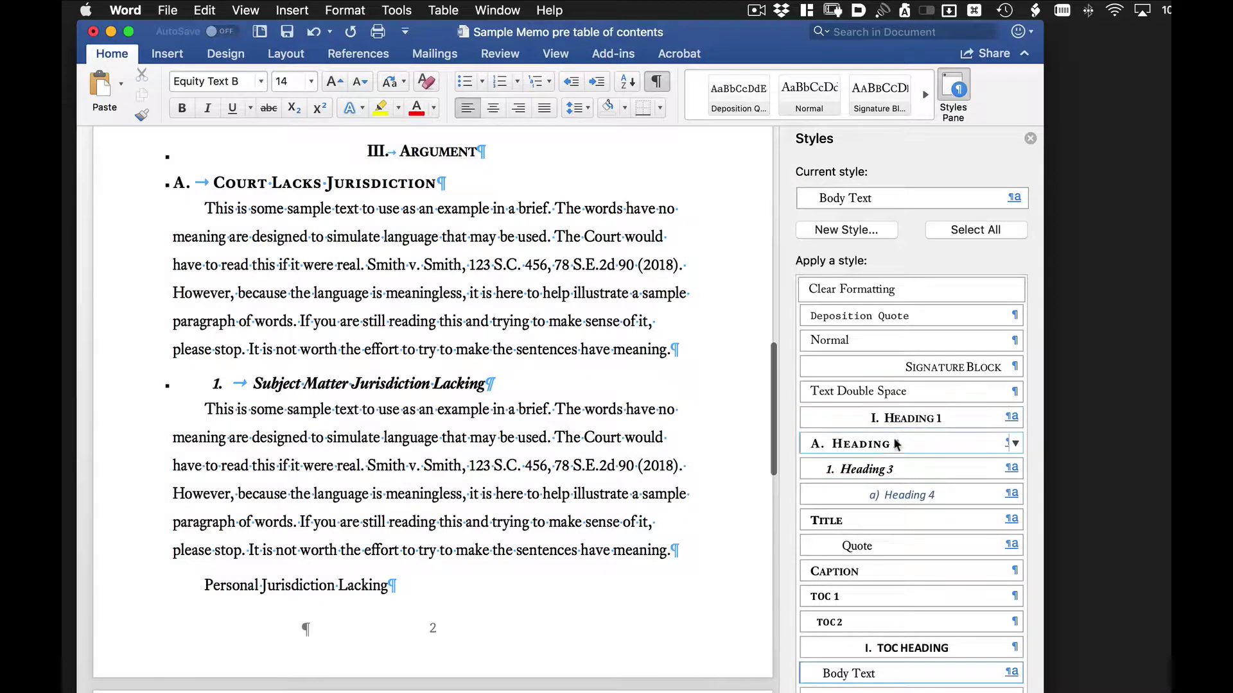
pyautogui.click(893, 449)
pyautogui.scroll(-1, 370, 438)
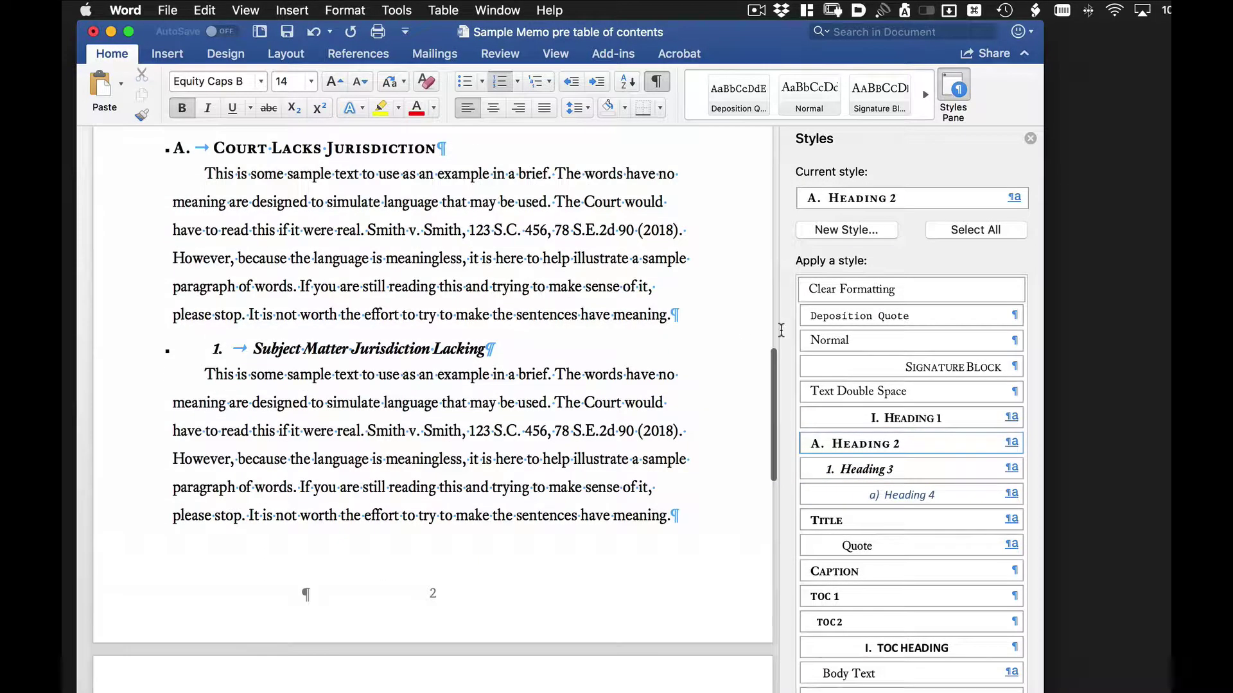
pyautogui.click(889, 469)
pyautogui.scroll(-8, 445, 487)
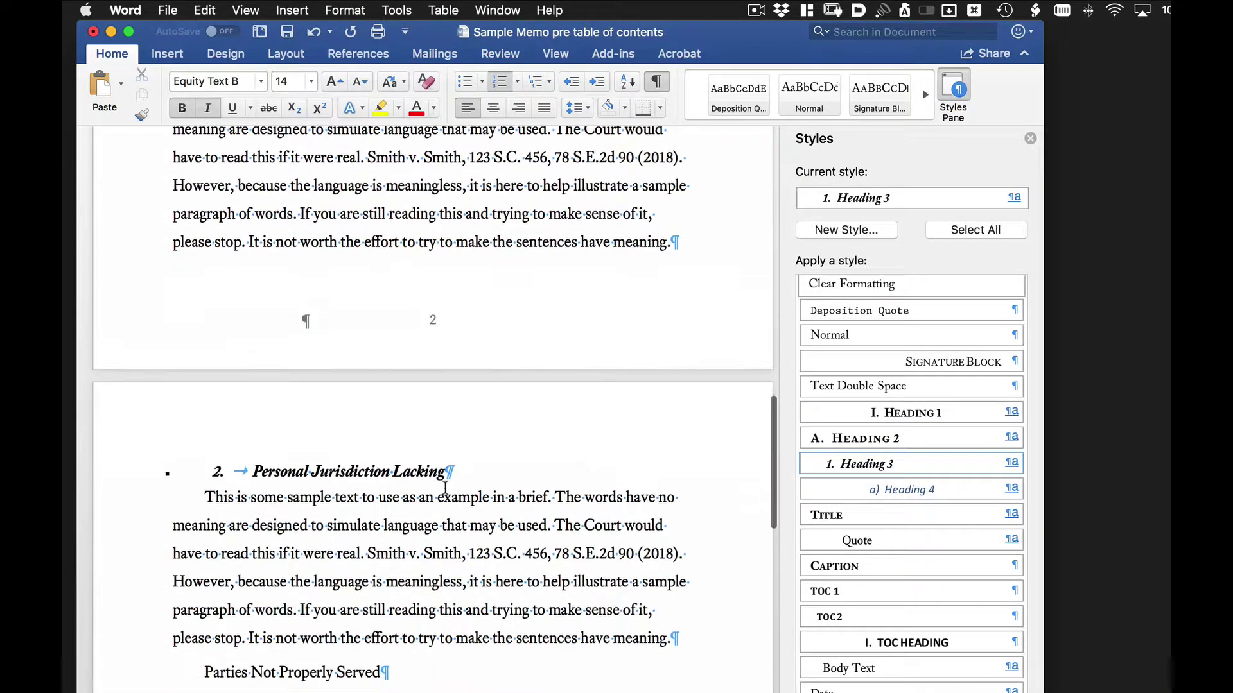
pyautogui.scroll(-4, 445, 487)
# Make Parties Not Properly Served a Heading 2 and return to the memo's top
pyautogui.click(204, 539)
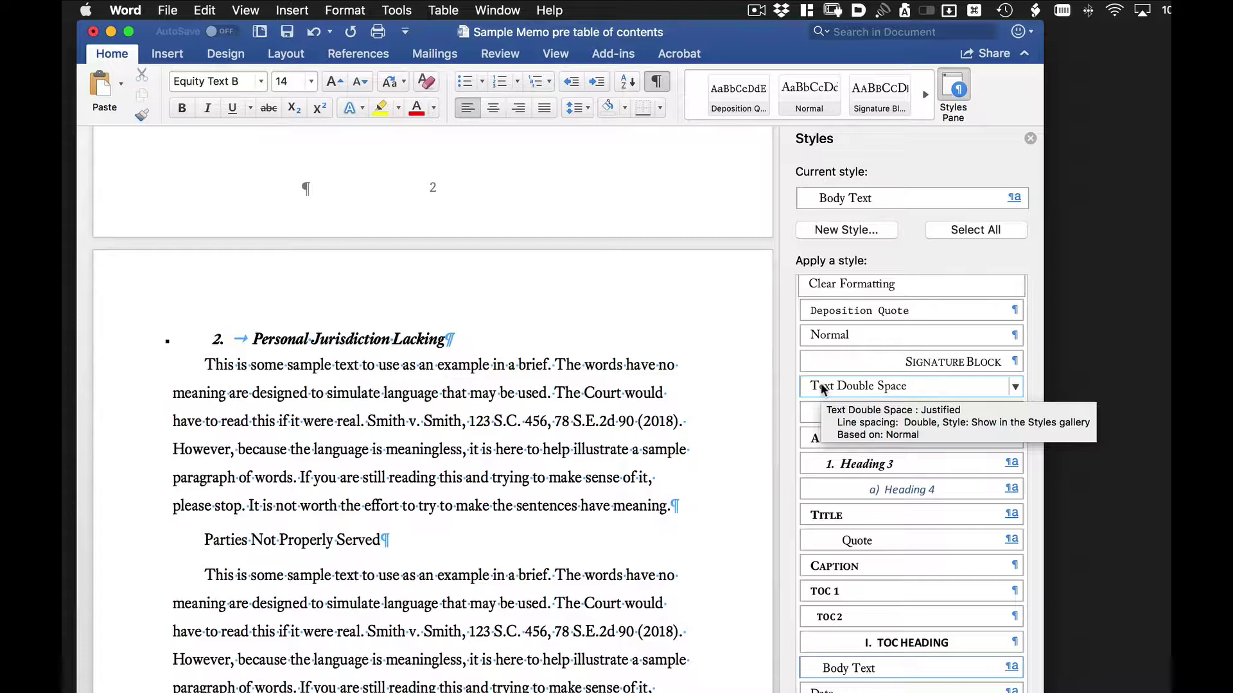
pyautogui.click(841, 438)
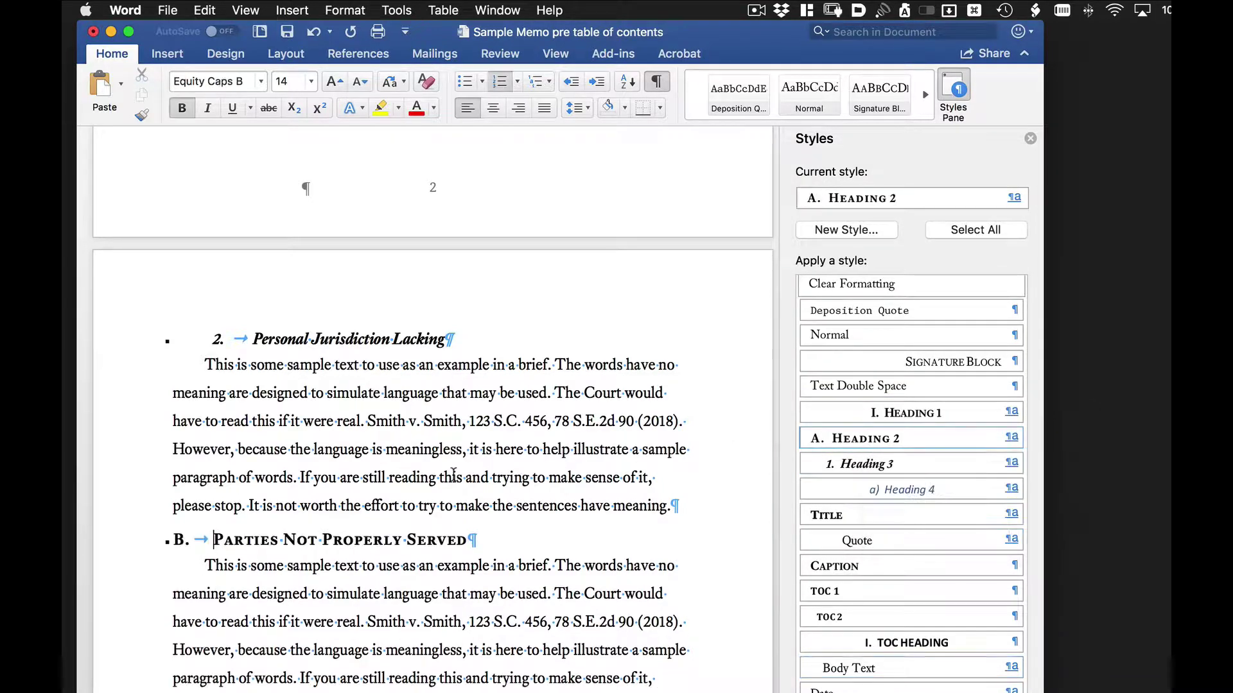
pyautogui.scroll(-15, 453, 473)
pyautogui.scroll(5, 385, 449)
pyautogui.click(214, 480)
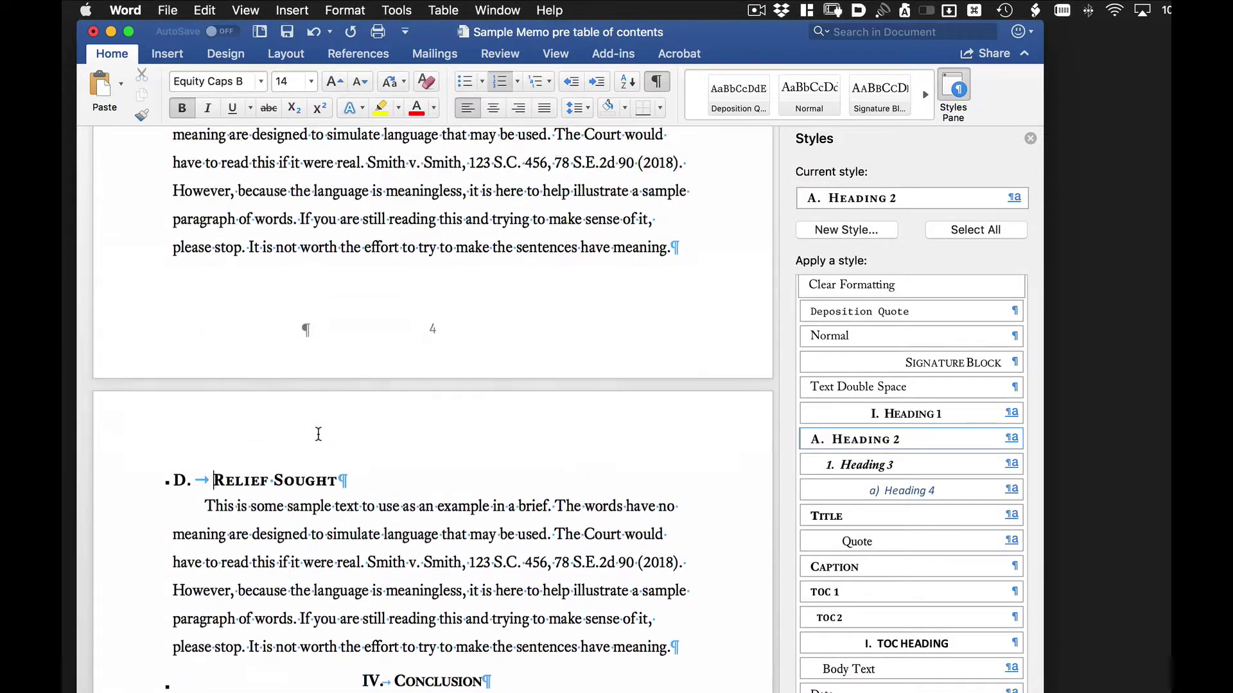
pyautogui.scroll(10, 319, 434)
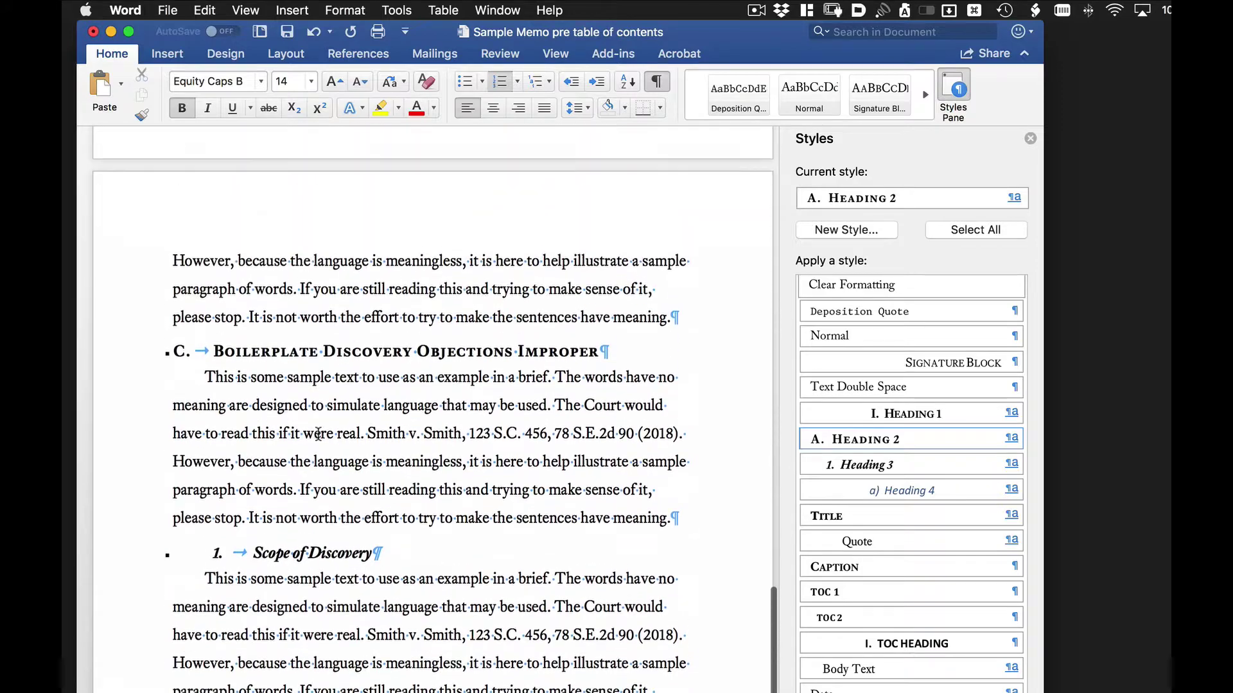
pyautogui.scroll(10, 319, 434)
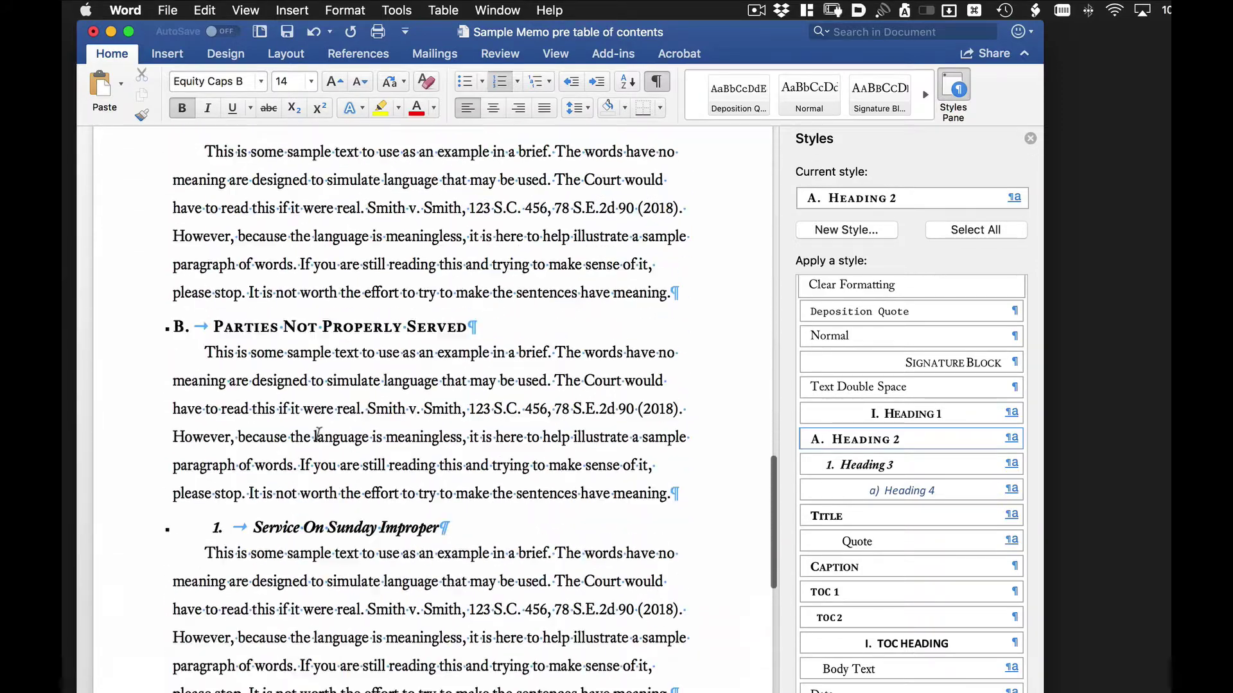
pyautogui.scroll(10, 319, 434)
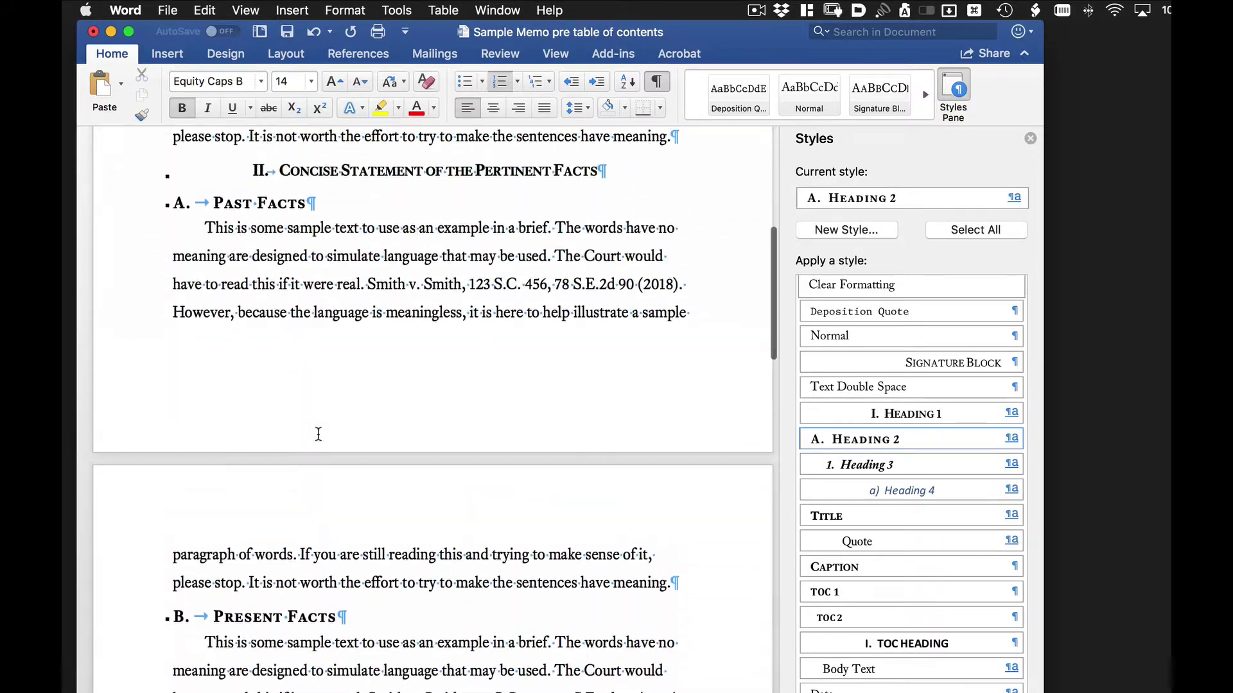
pyautogui.scroll(10, 319, 434)
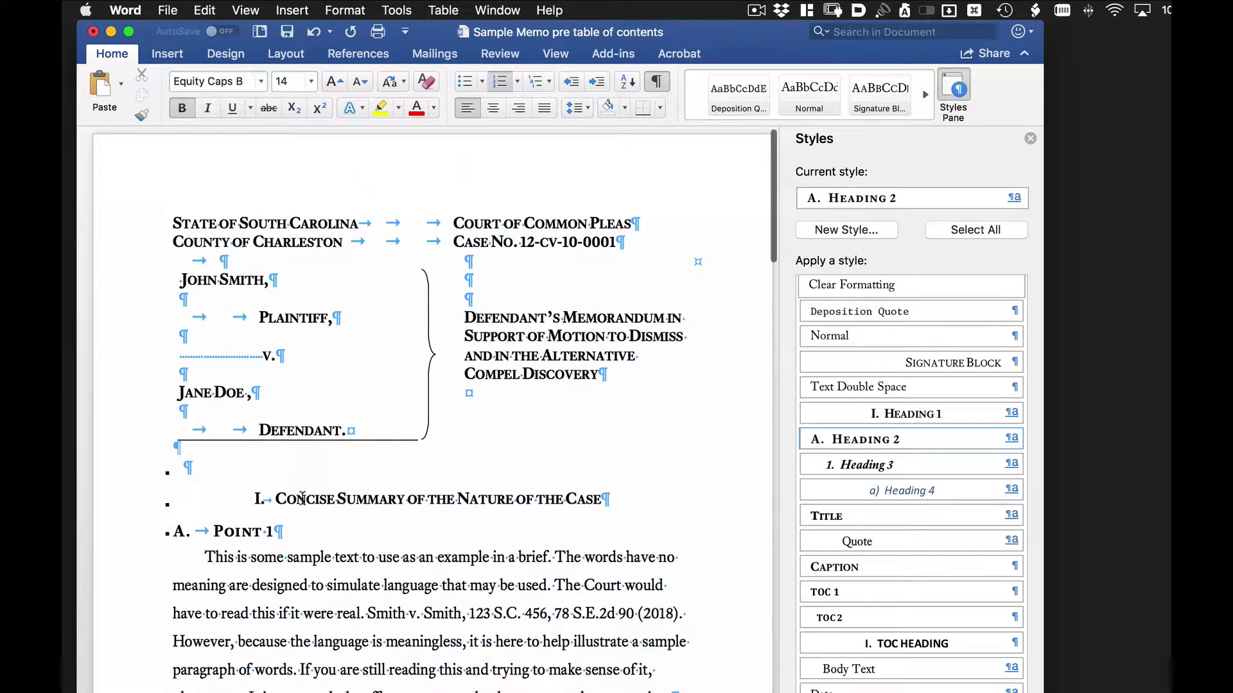
# Clear the blank line above section I back to Normal text, then open the Insert menu
pyautogui.click(279, 462)
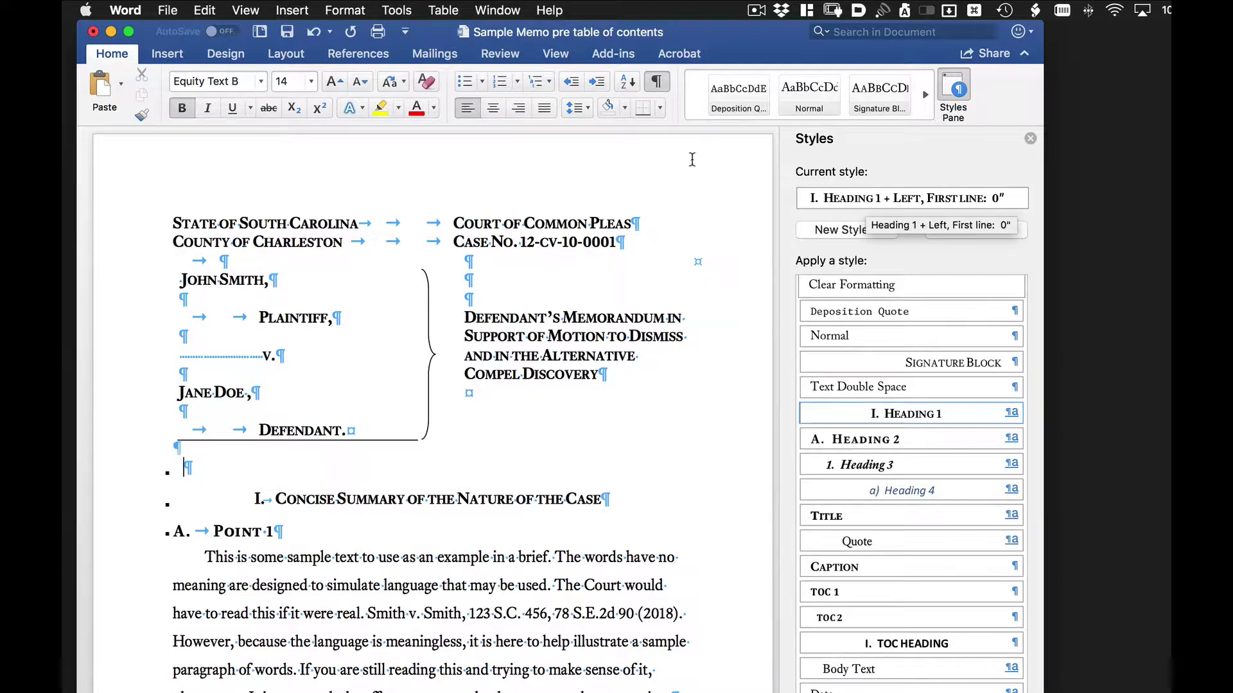
pyautogui.click(423, 84)
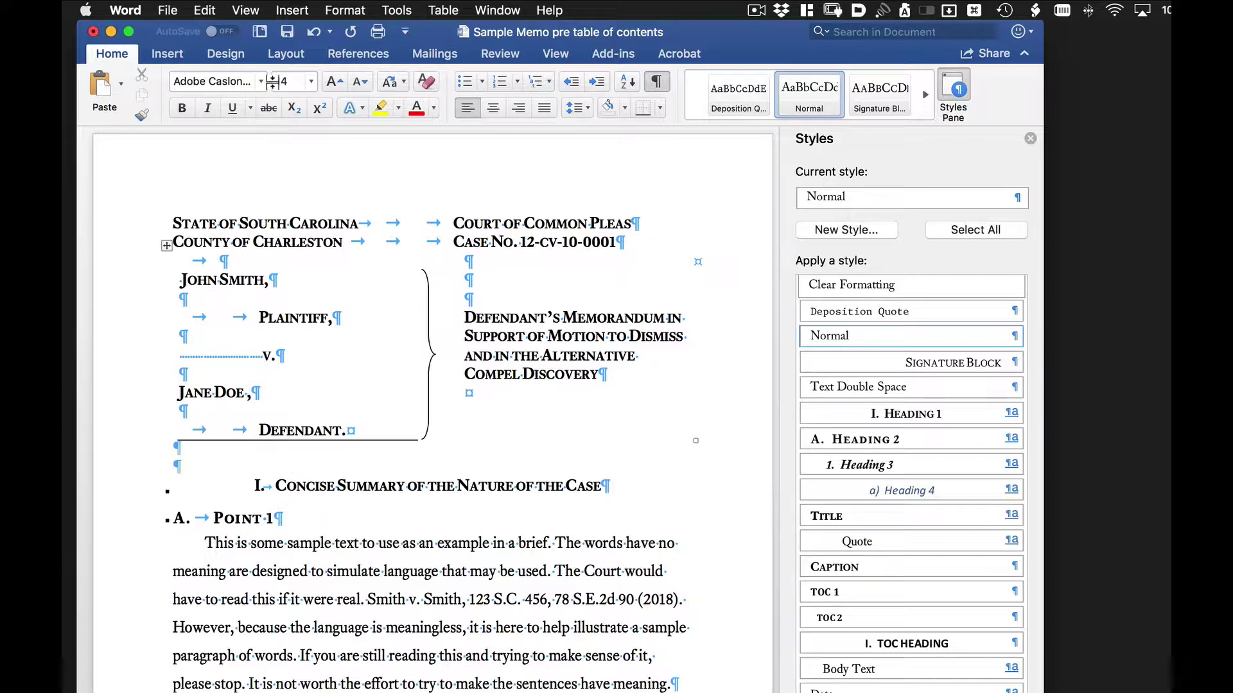
pyautogui.click(292, 10)
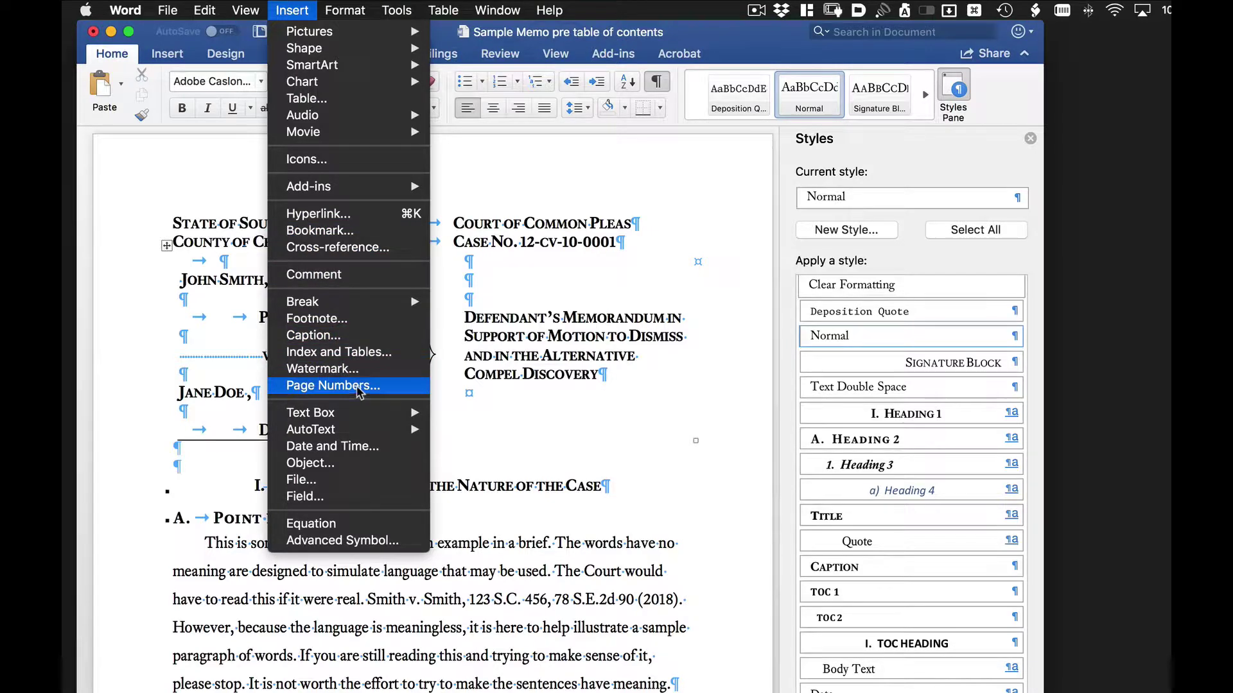
# Preview the Classic through Simple table of contents formats and settle on Formal
pyautogui.click(359, 352)
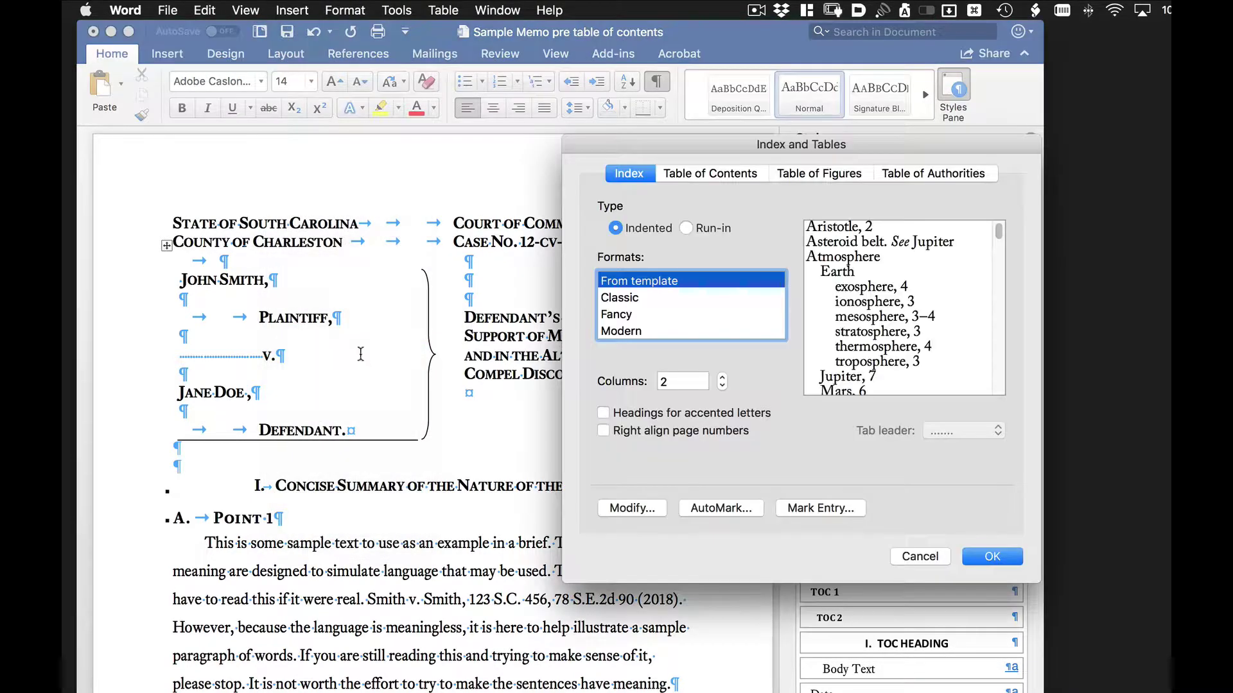
pyautogui.moveTo(764, 145); pyautogui.dragTo(460, 114)
pyautogui.click(413, 144)
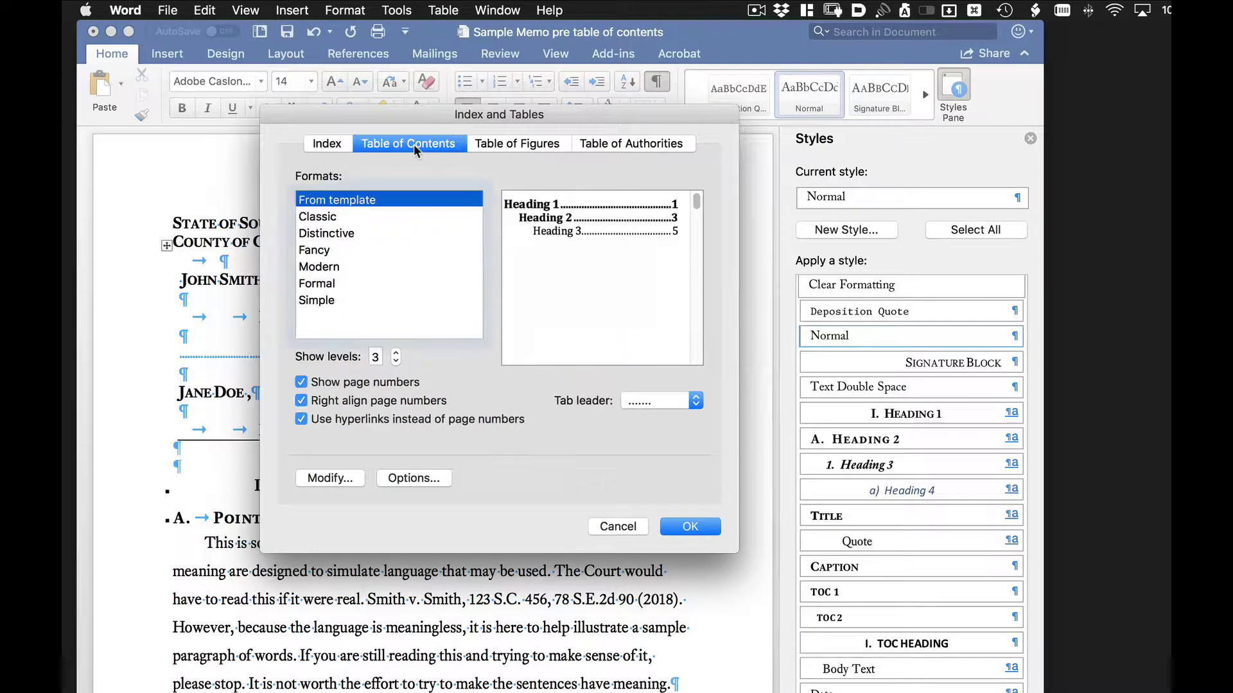
pyautogui.click(358, 218)
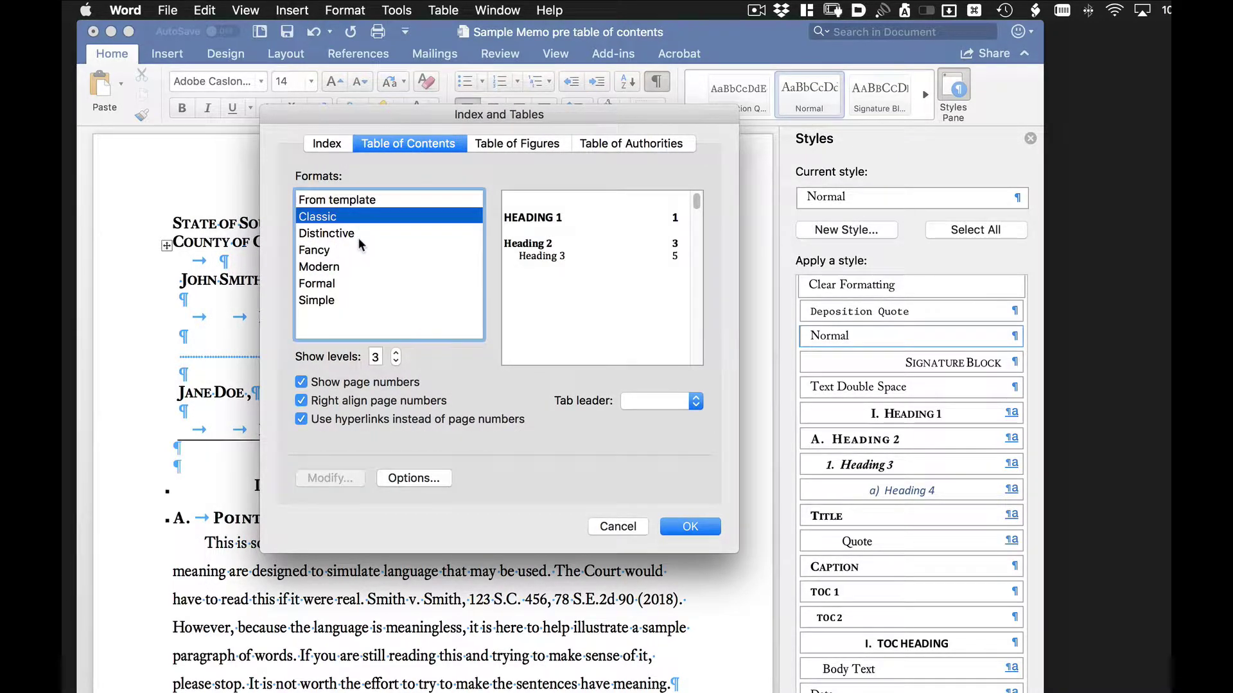
pyautogui.click(359, 236)
pyautogui.click(355, 255)
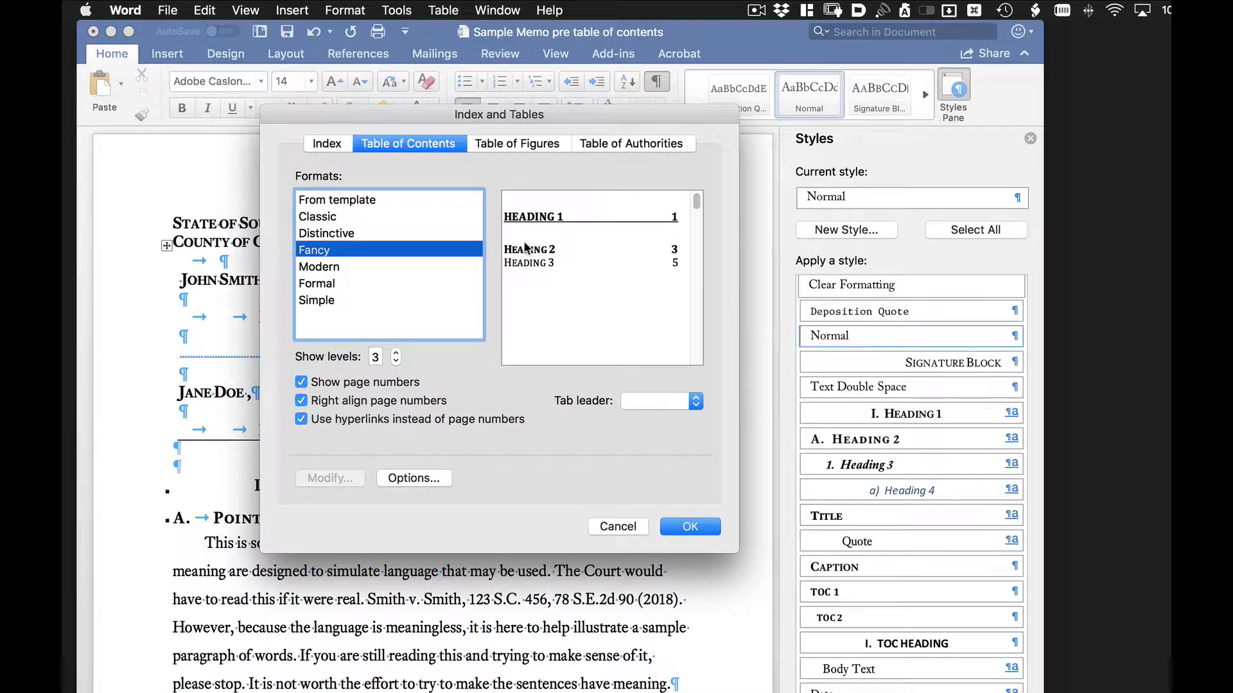
pyautogui.click(388, 267)
pyautogui.click(371, 283)
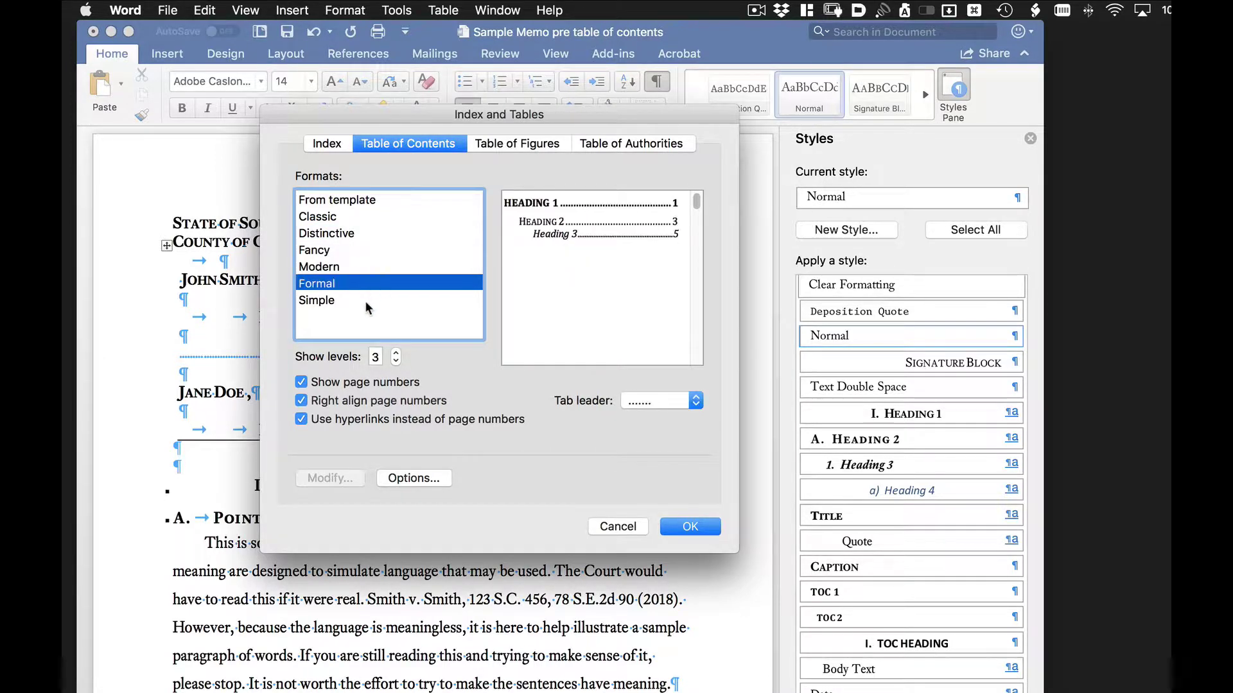
pyautogui.click(368, 300)
pyautogui.click(370, 284)
# Insert the Formal table of contents and test its Concise Summary and Pertinent Facts links
pyautogui.click(690, 527)
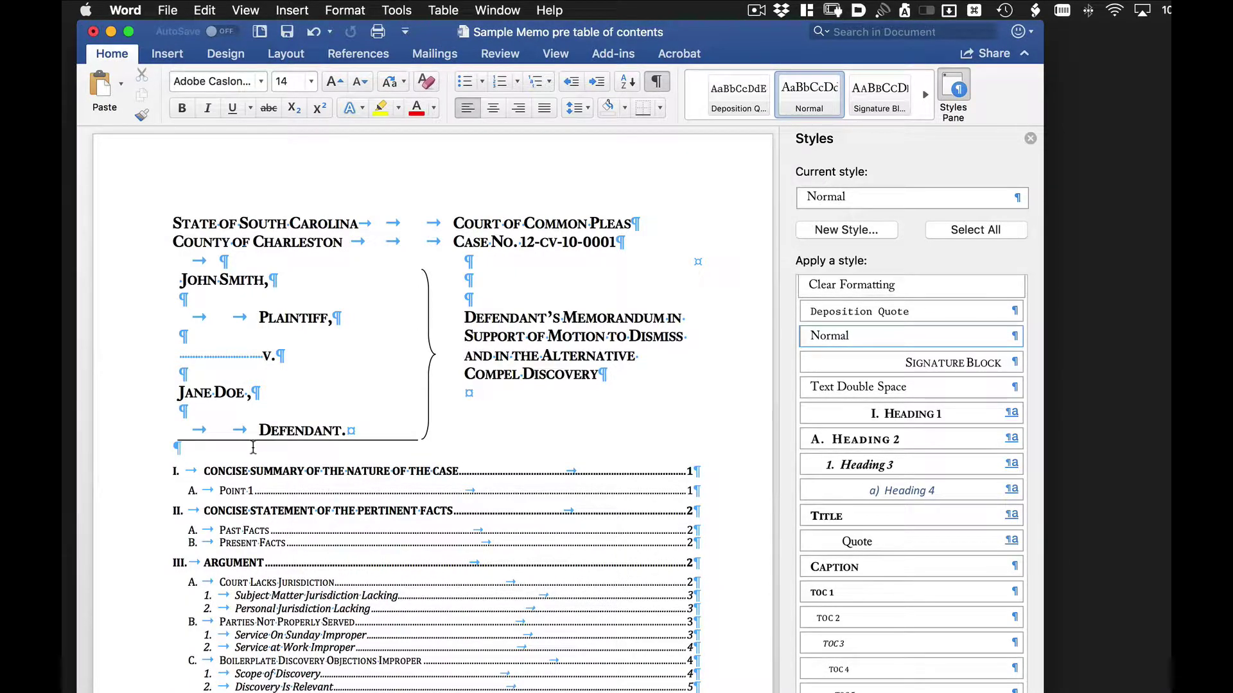
pyautogui.scroll(-2, 263, 472)
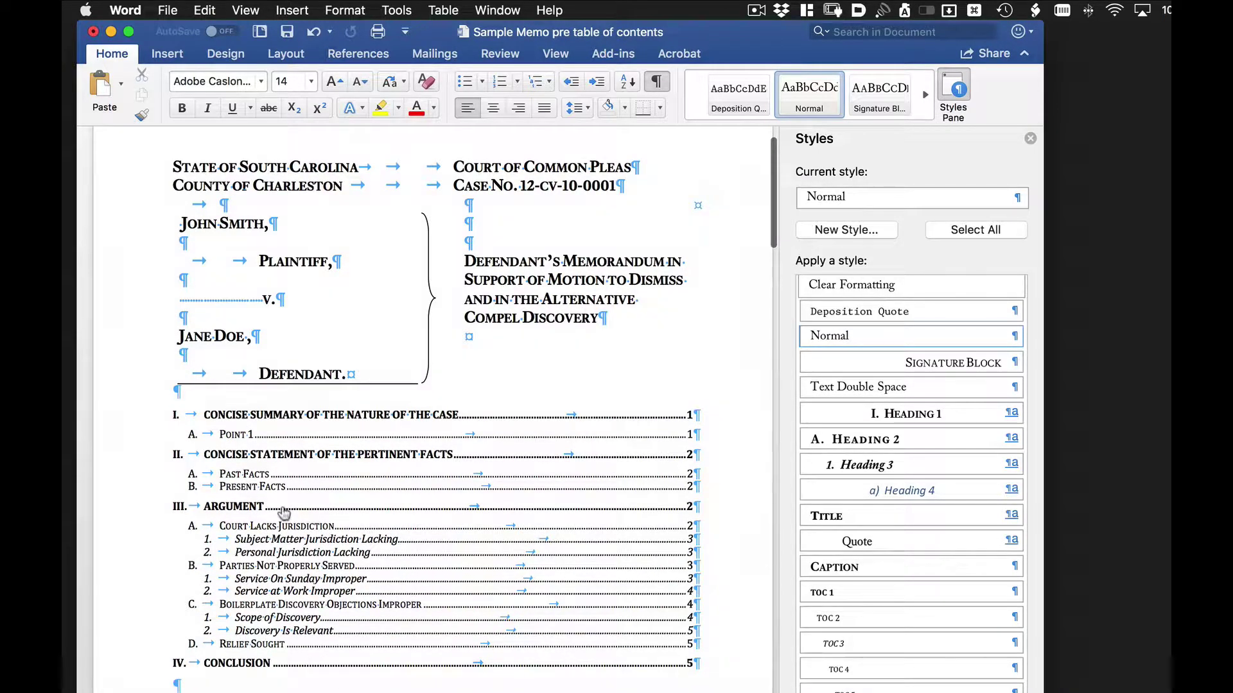
pyautogui.click(384, 422)
pyautogui.scroll(4, 381, 416)
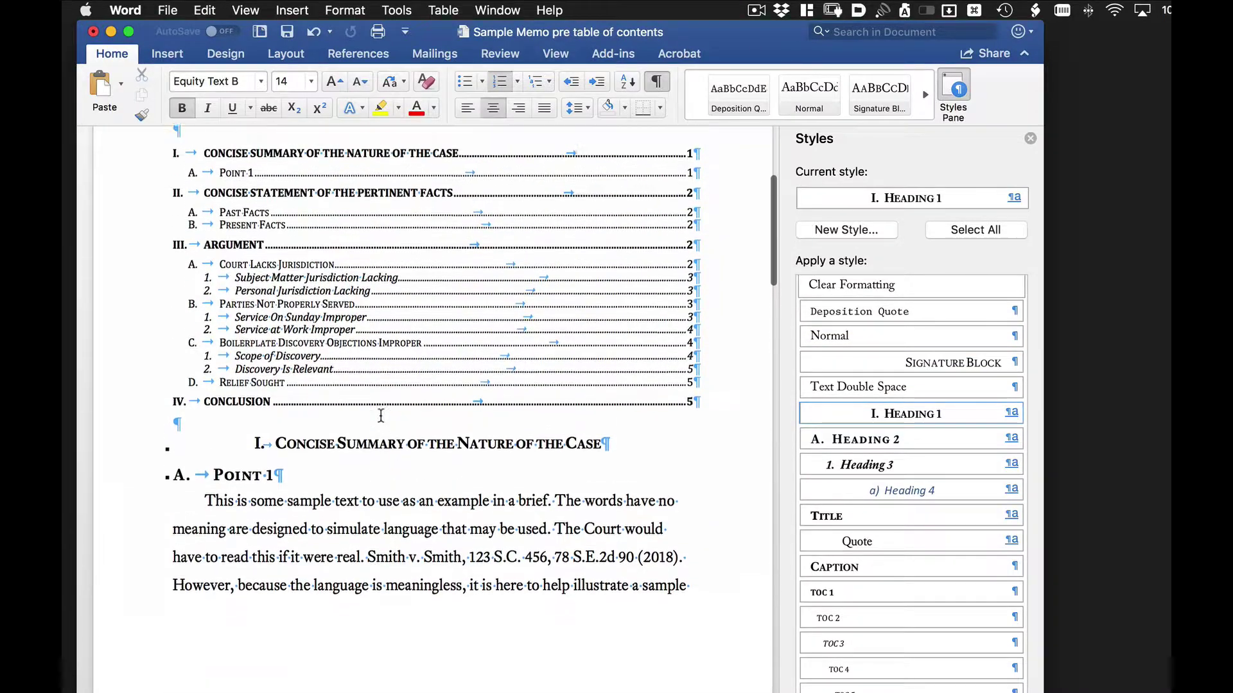
pyautogui.scroll(1, 381, 416)
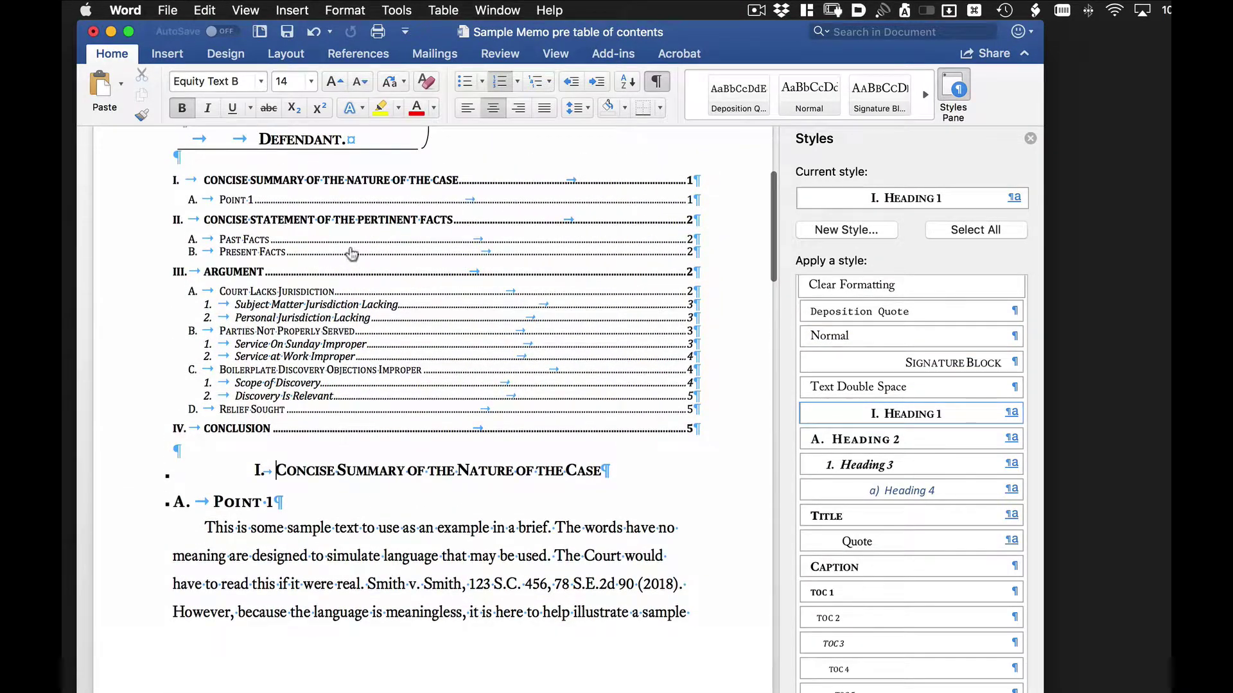
pyautogui.click(281, 221)
pyautogui.scroll(10, 278, 217)
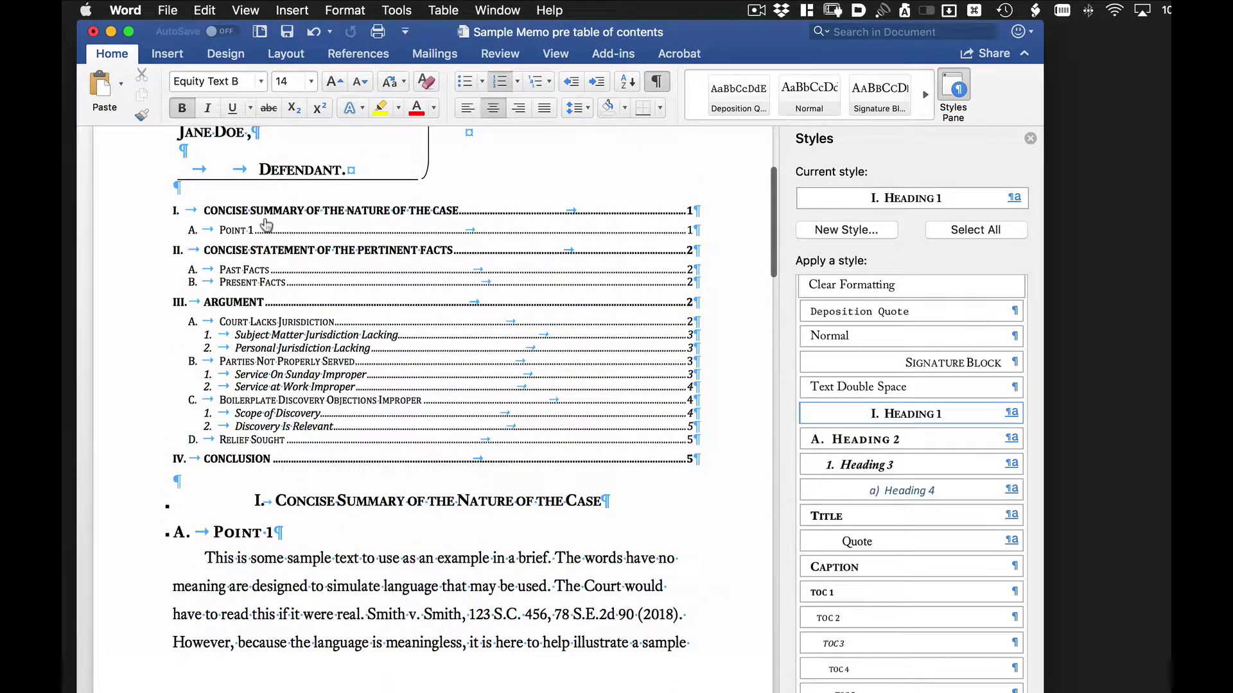
# Put the cursor in the table of contents' ARGUMENT entry with the TOC 1–9 styles listed
pyautogui.click(698, 210)
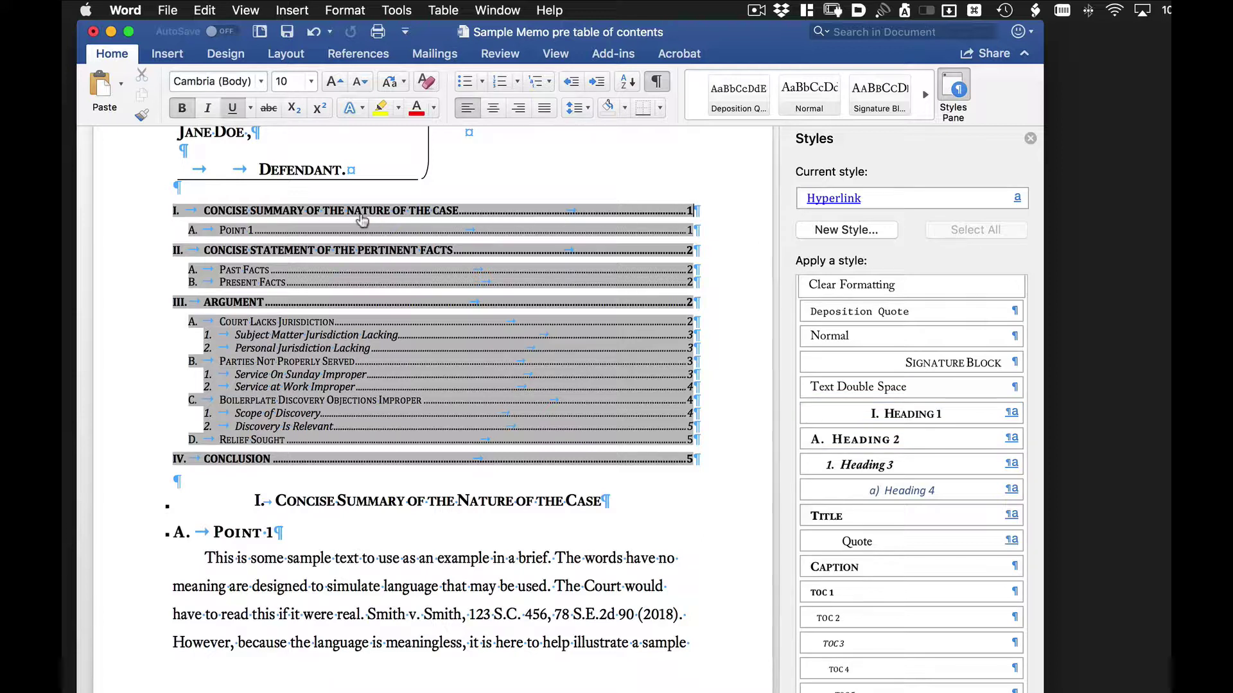
pyautogui.rightClick(324, 215)
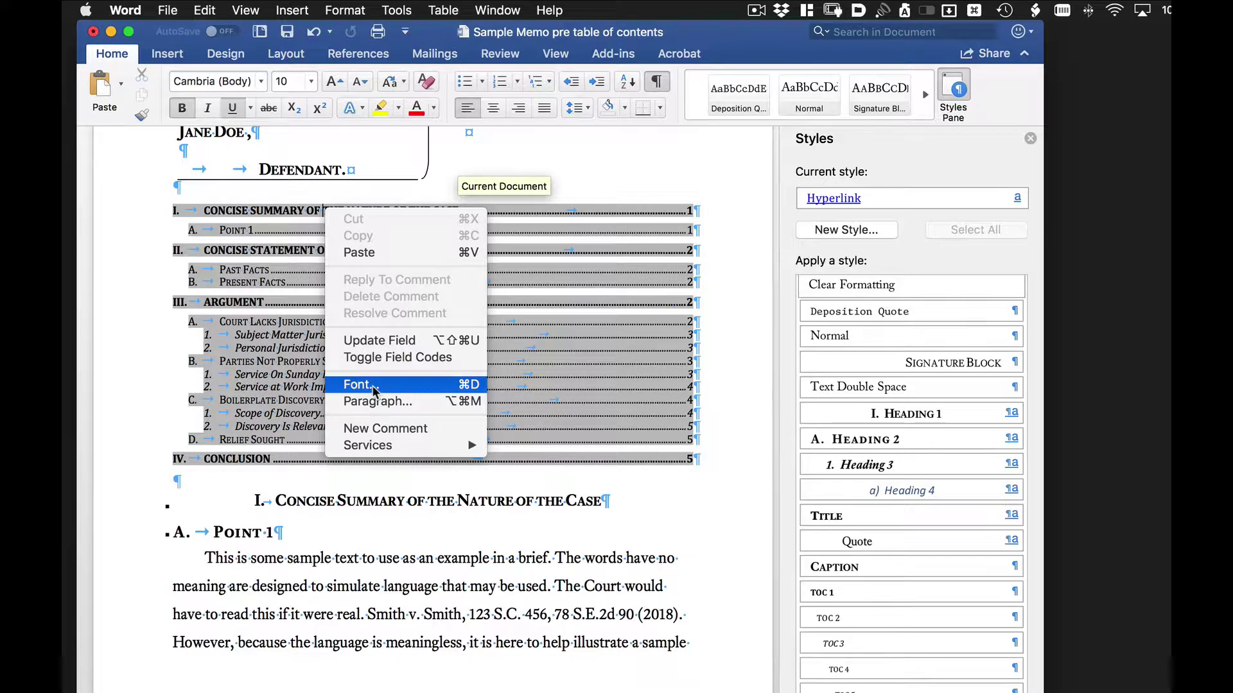
pyautogui.click(697, 309)
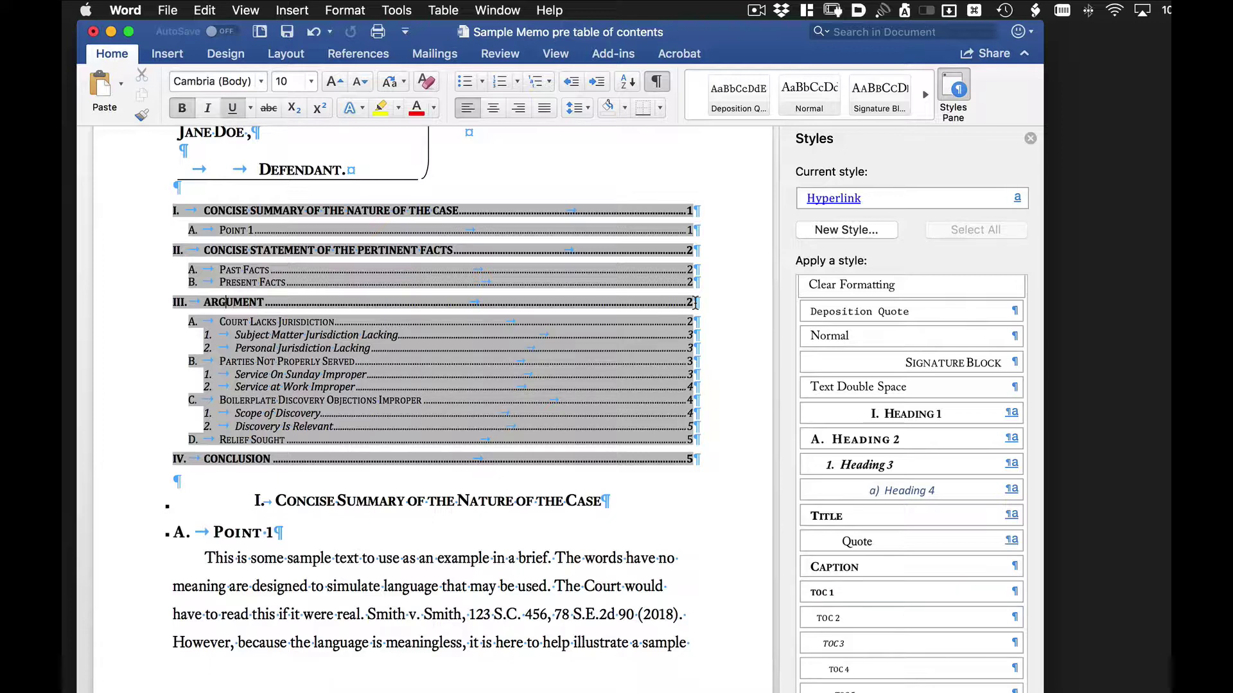
pyautogui.press('Right')
pyautogui.press('Right')
pyautogui.press('Right')
pyautogui.scroll(-4, 857, 391)
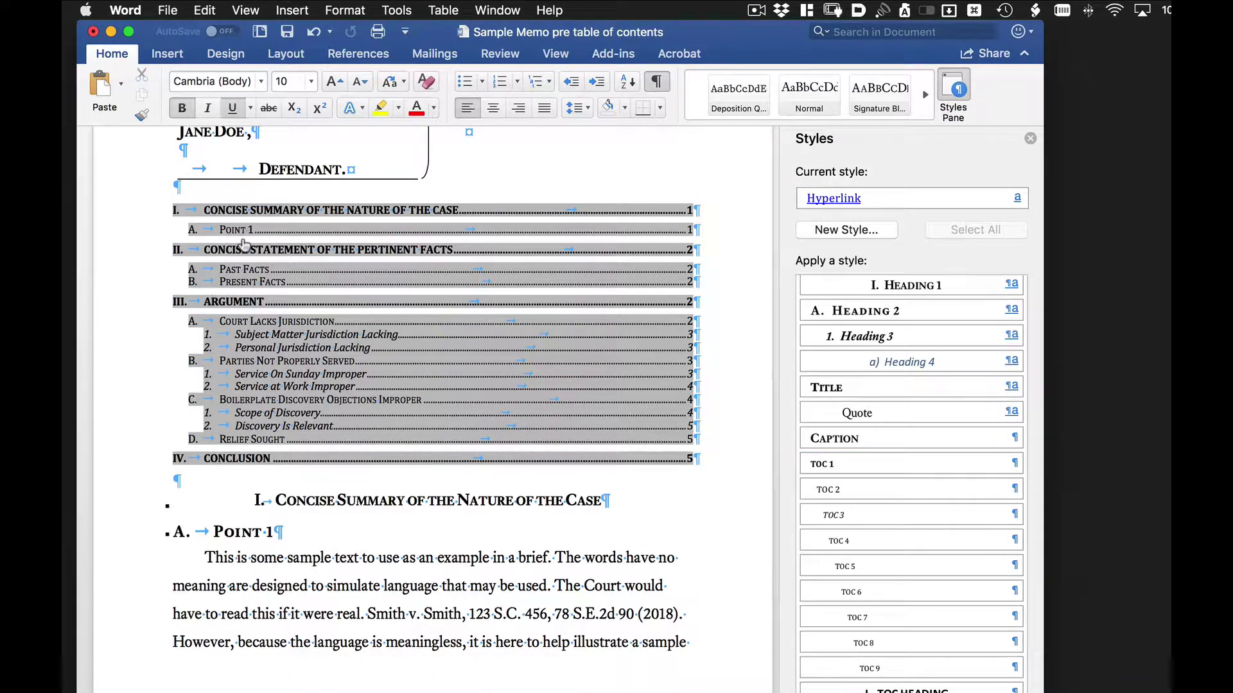
# Modify the TOC 1 style to use Times New Roman, keeping 13 pt bold
pyautogui.click(1016, 463)
pyautogui.click(962, 503)
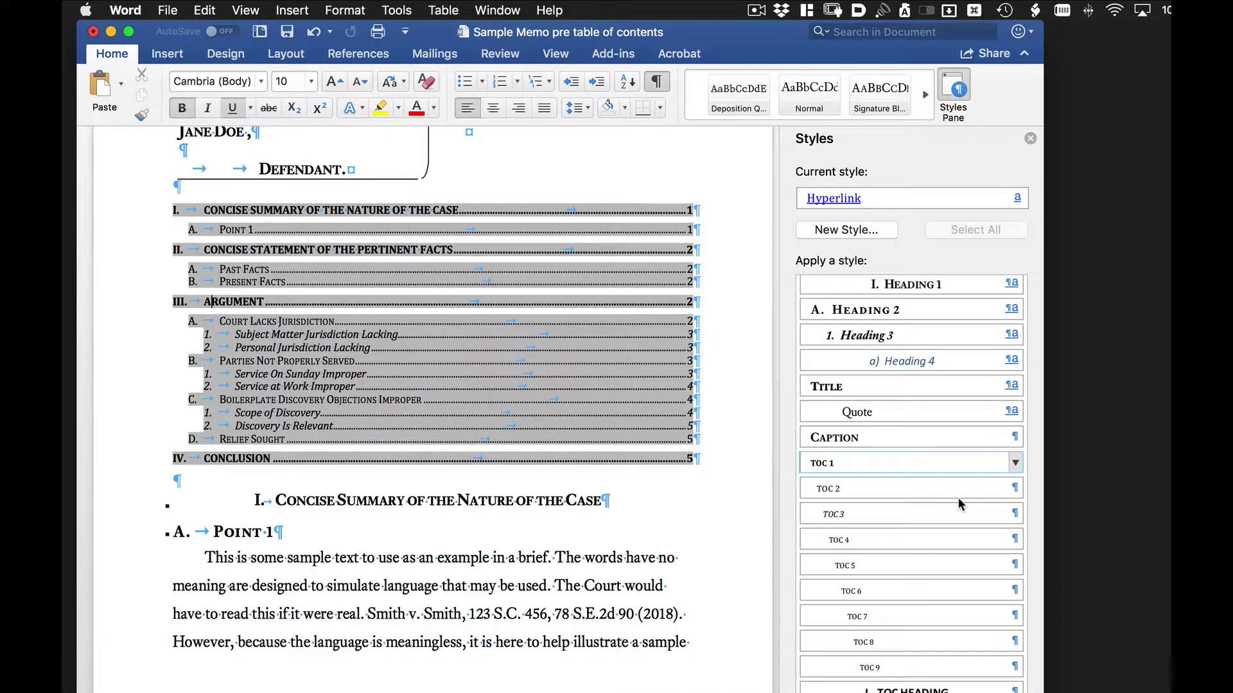
pyautogui.moveTo(706, 107); pyautogui.dragTo(507, 56)
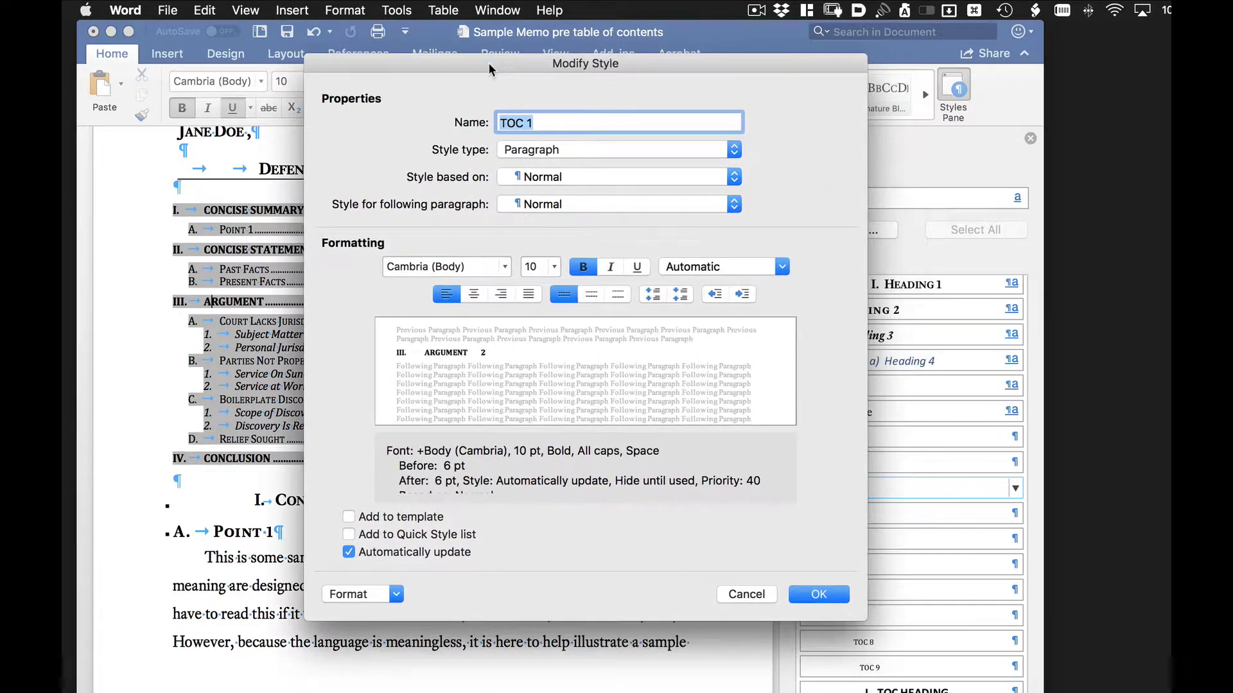
pyautogui.tripleClick(471, 268)
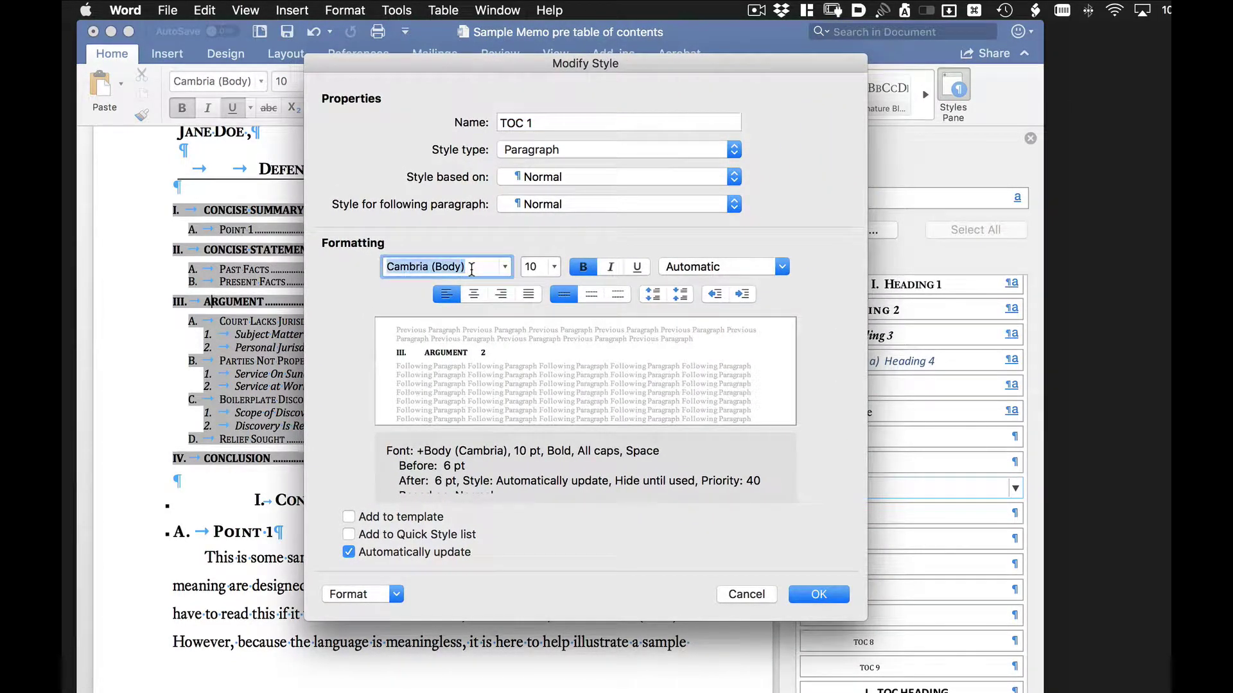
pyautogui.click(505, 269)
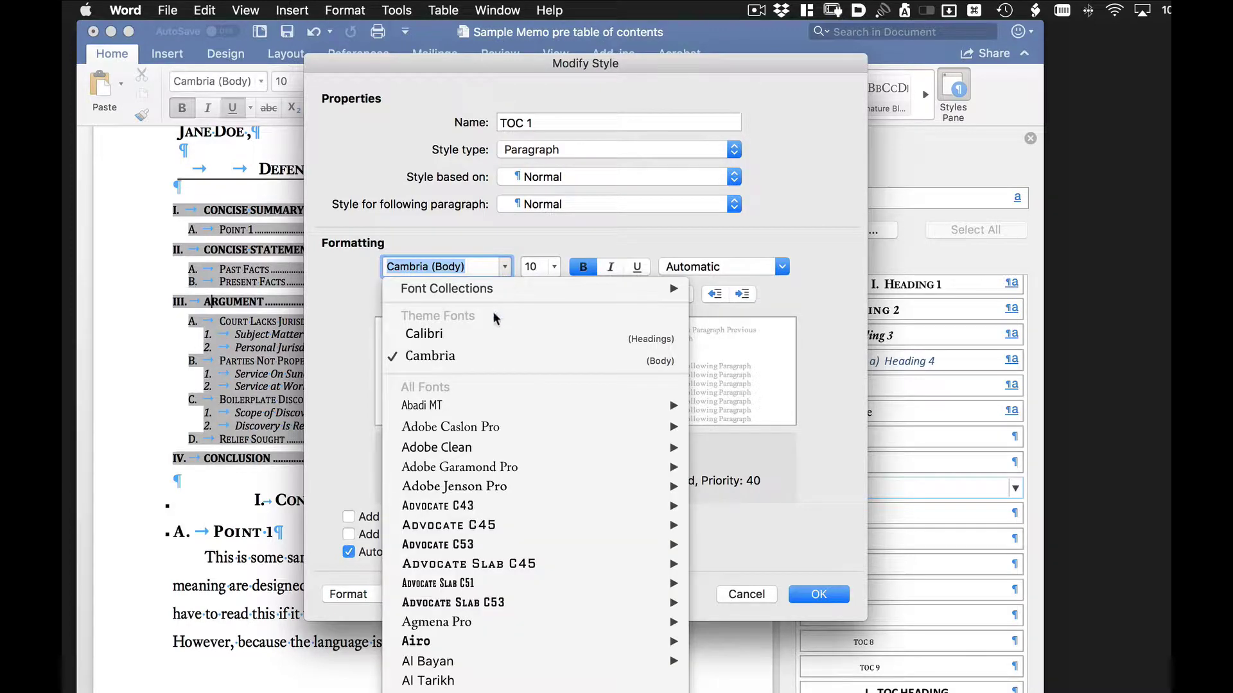
pyautogui.click(453, 267)
pyautogui.write('Tim')
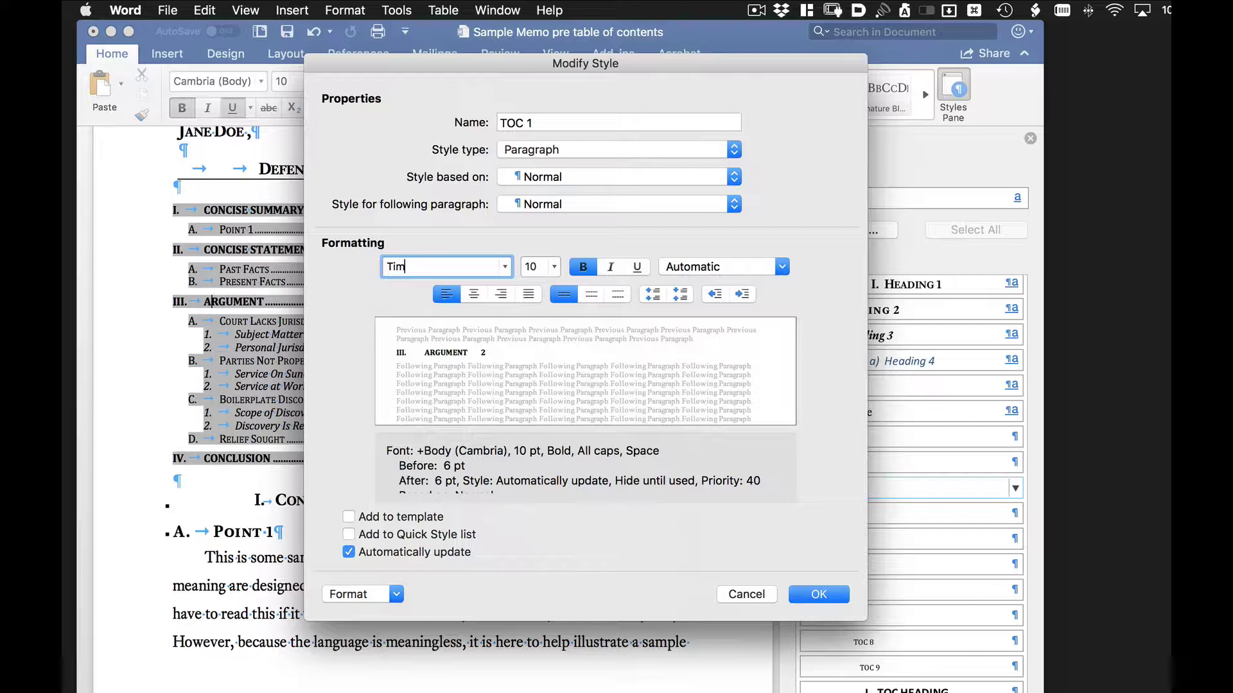
pyautogui.write('es New Roman')
pyautogui.press('Tab')
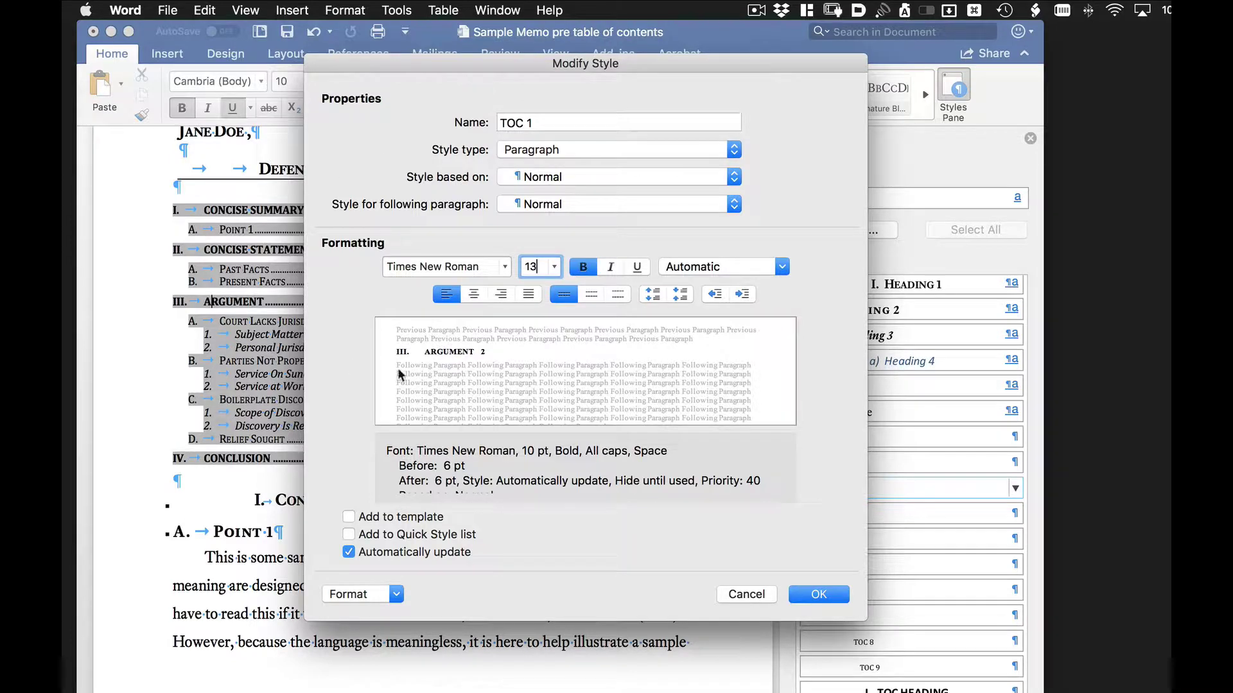
pyautogui.click(814, 595)
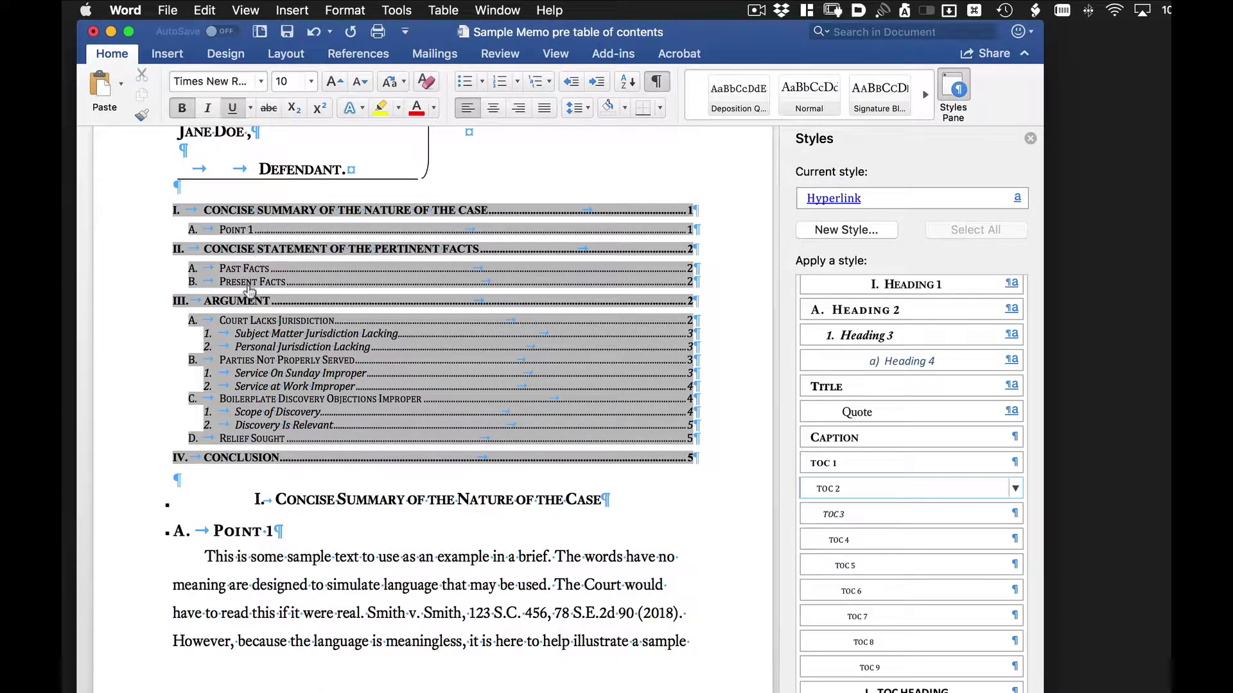
# Undo the accidental TOC 2 restyle of ARGUMENT, then set the TOC 2 style to 12 pt
pyautogui.click(885, 493)
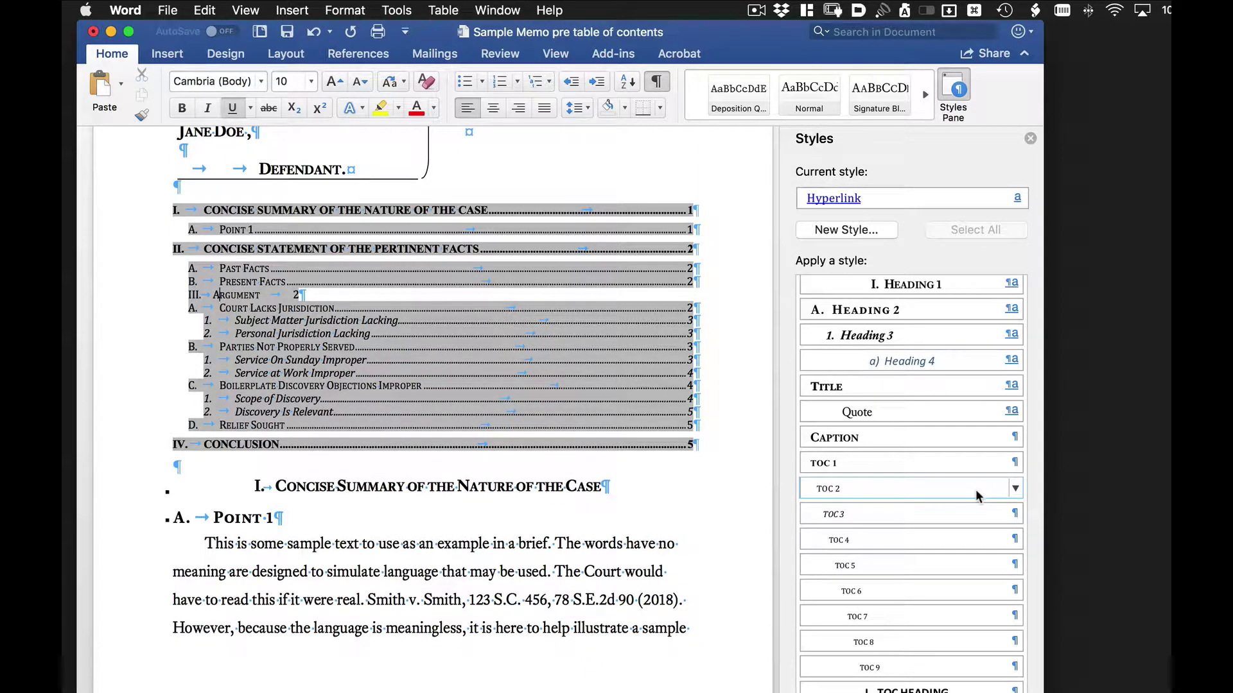
pyautogui.press('super+z')
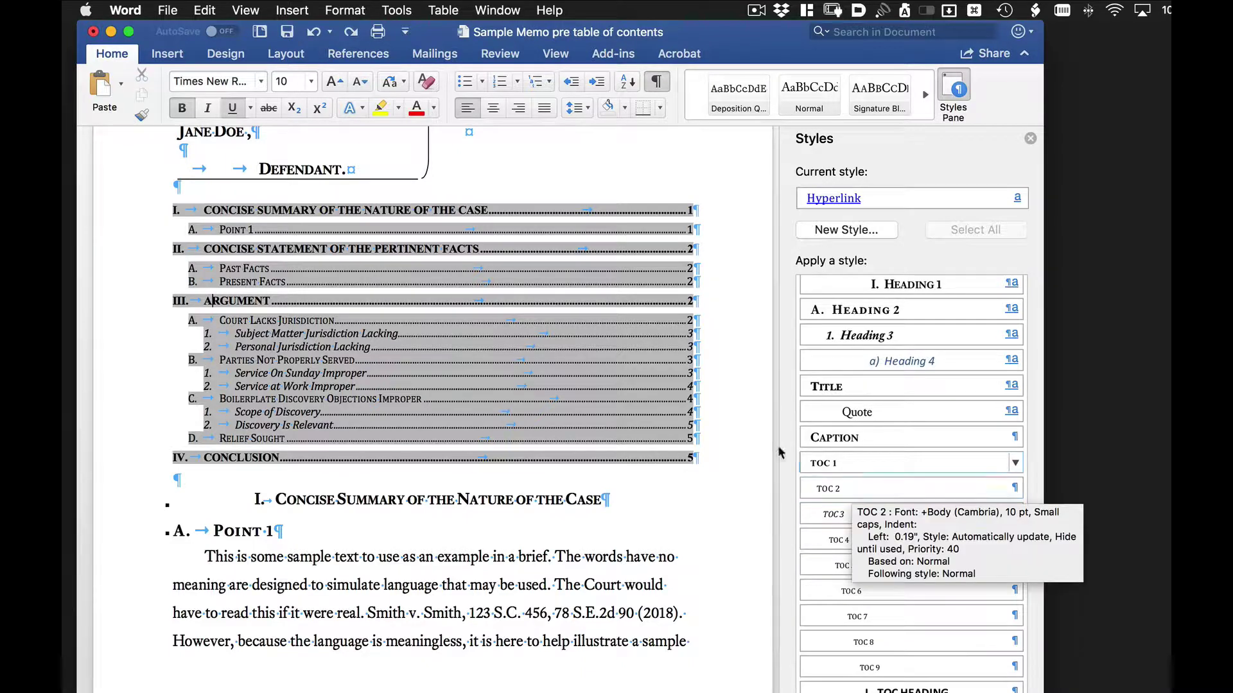
pyautogui.click(726, 363)
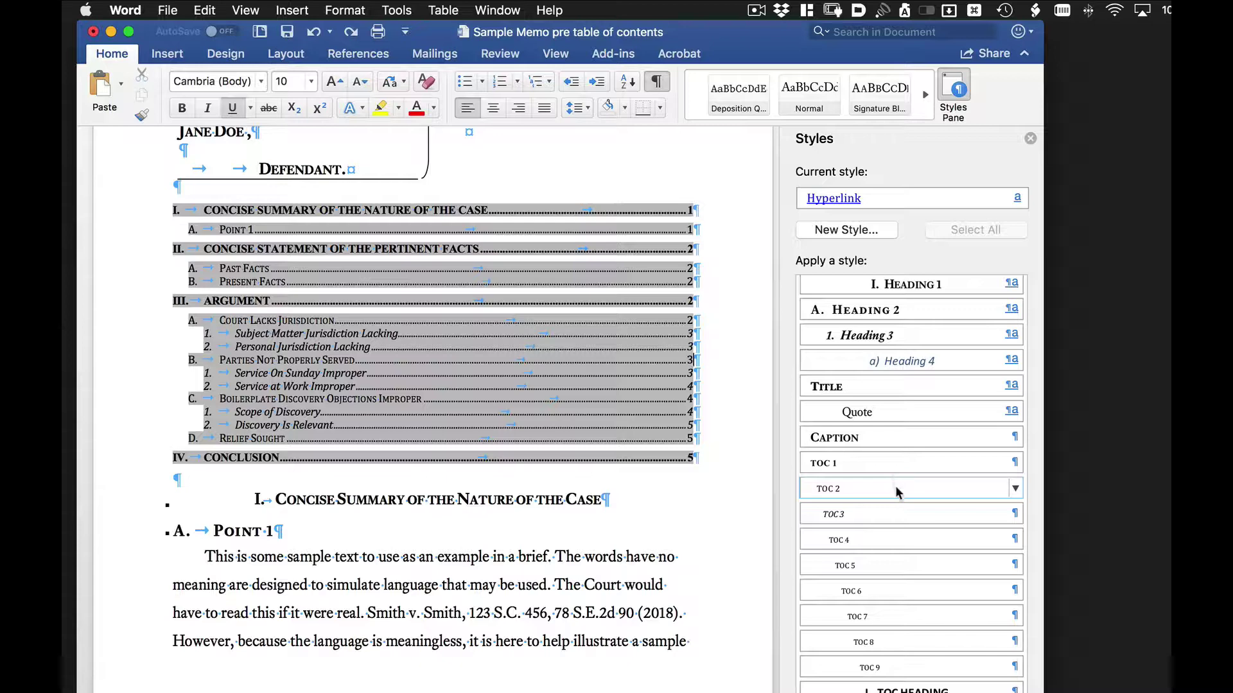
pyautogui.click(1016, 488)
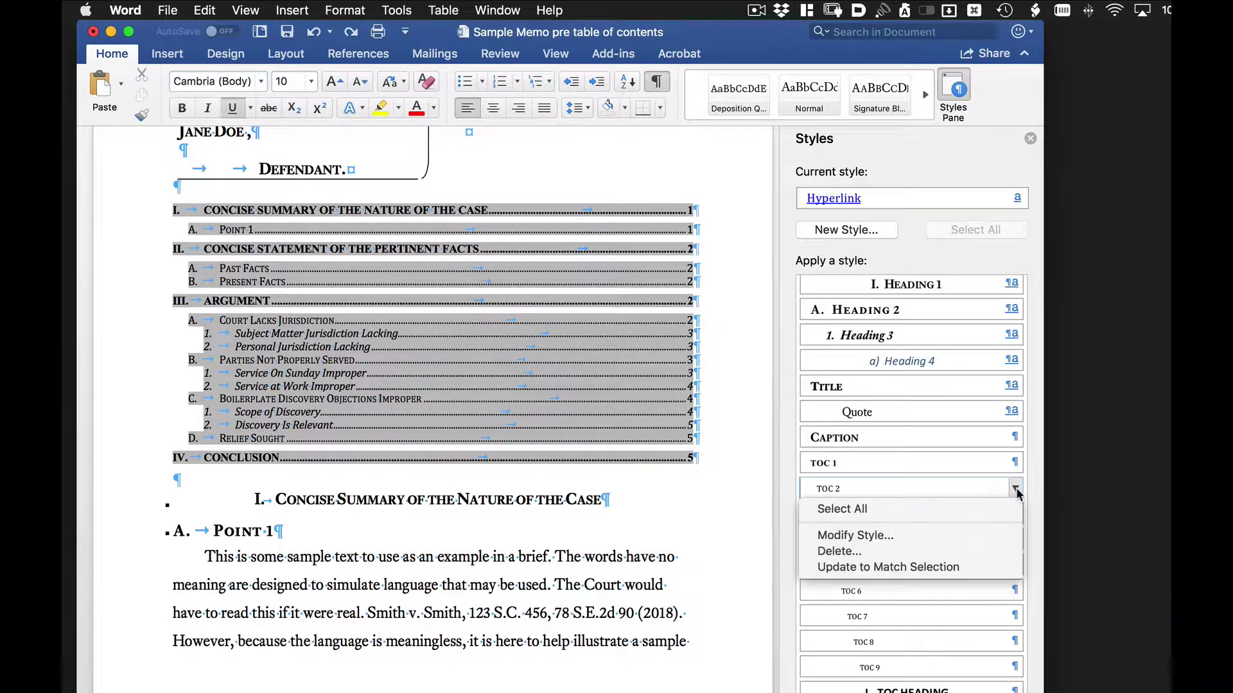
pyautogui.click(953, 534)
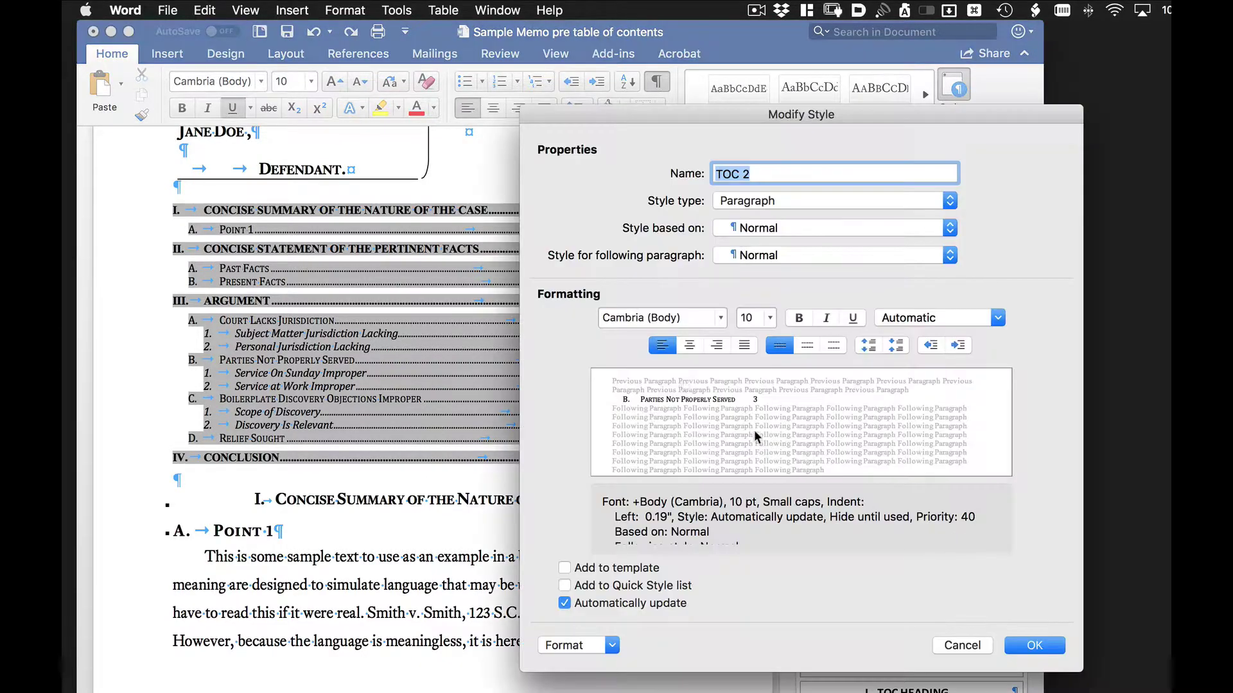
pyautogui.click(770, 318)
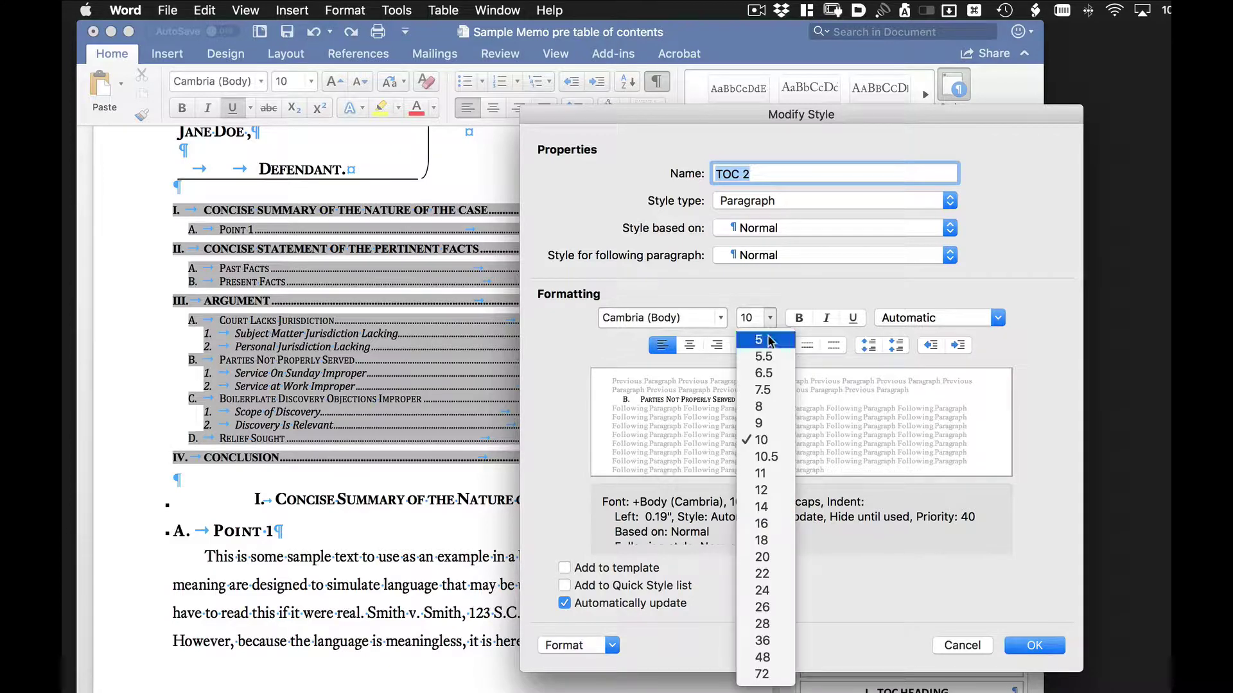
pyautogui.click(778, 490)
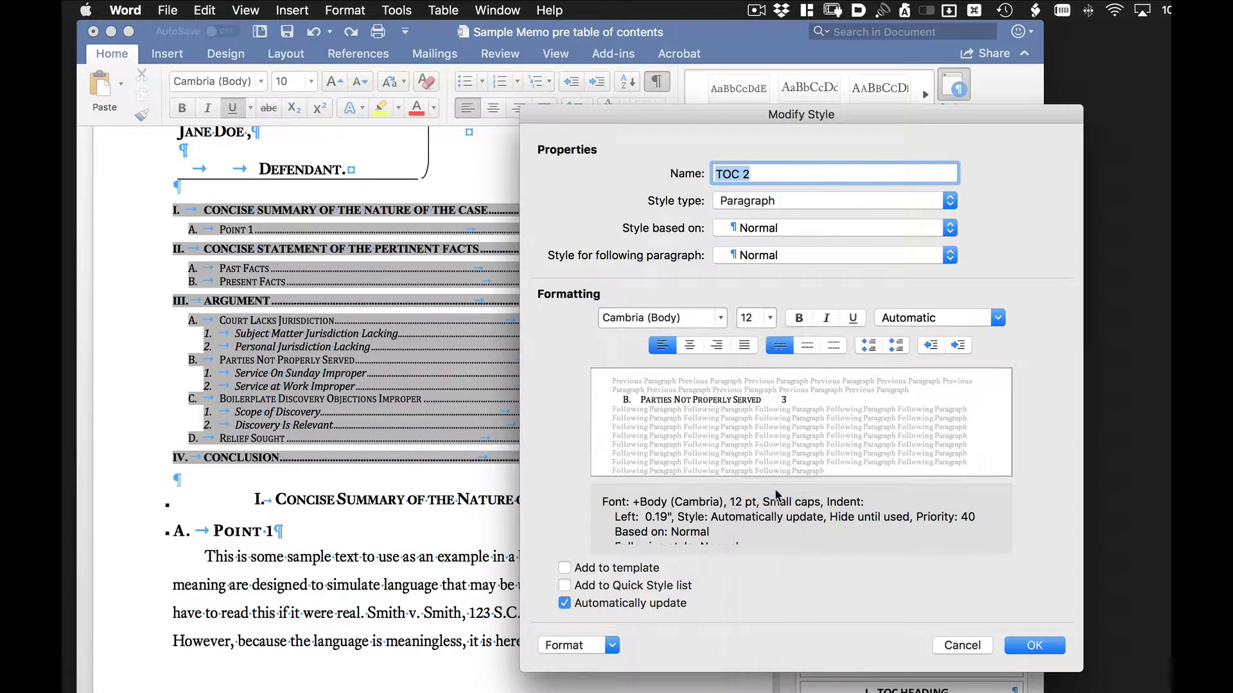
pyautogui.click(1033, 646)
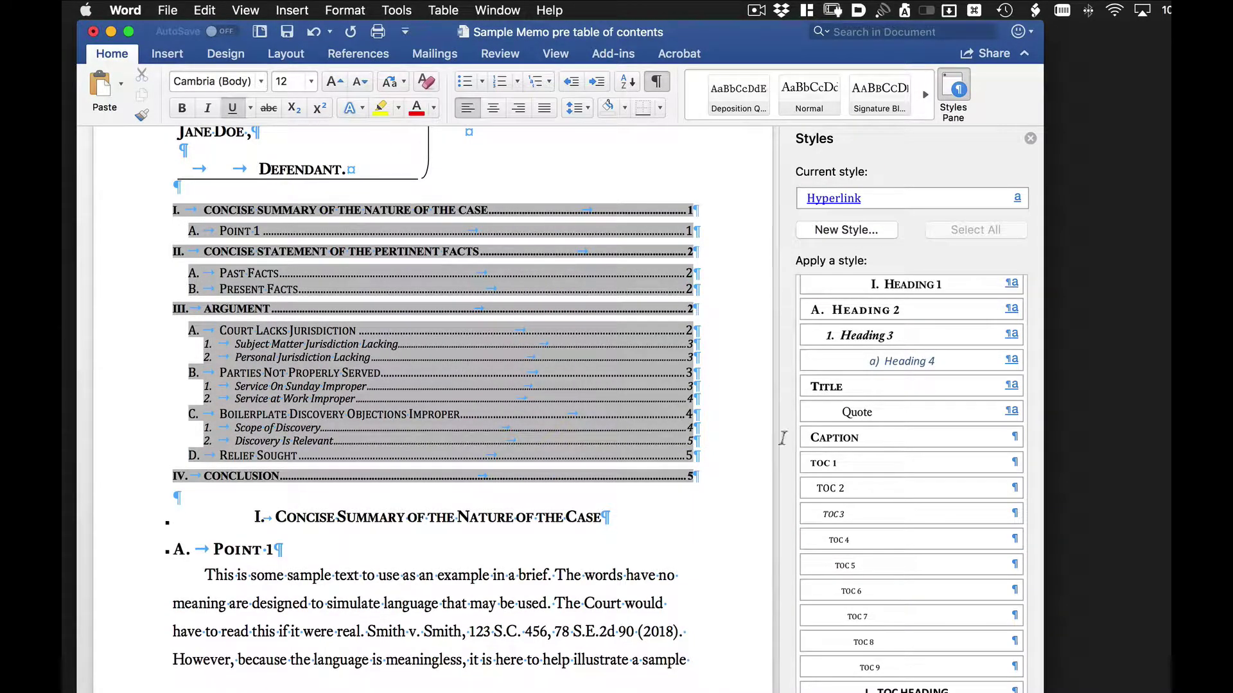
# Modify the TOC 3 style to 12 pt, bold, with italics turned off
pyautogui.click(1015, 514)
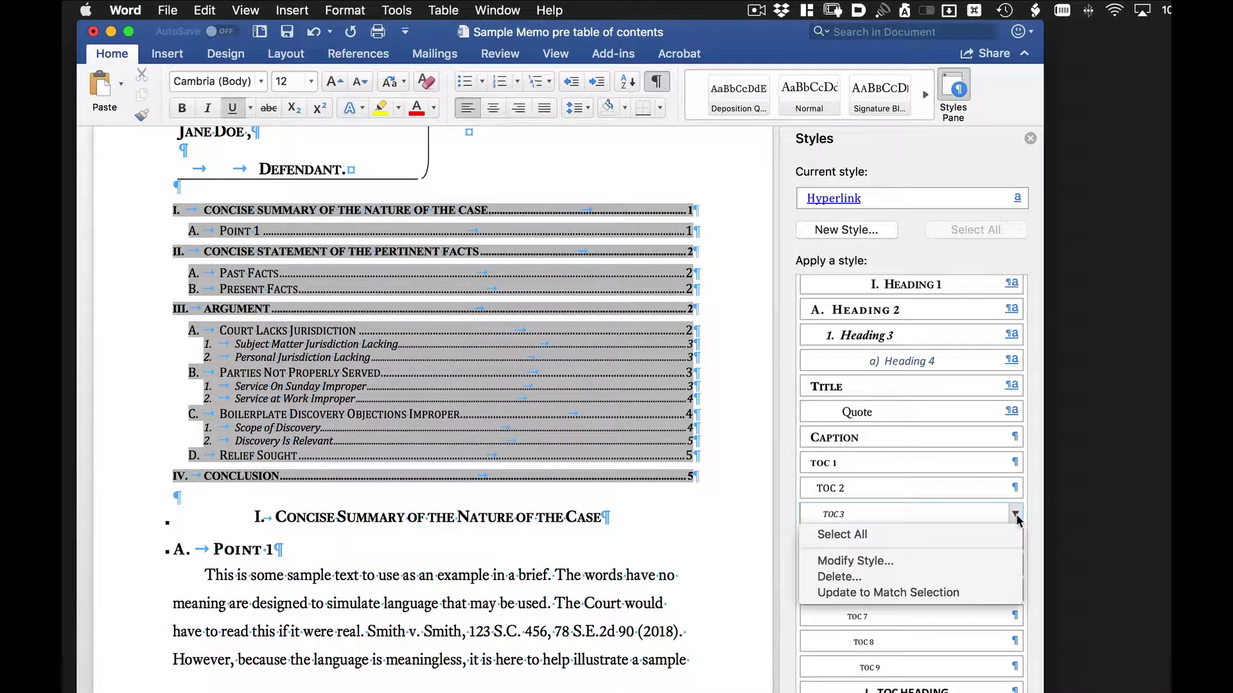
pyautogui.click(965, 562)
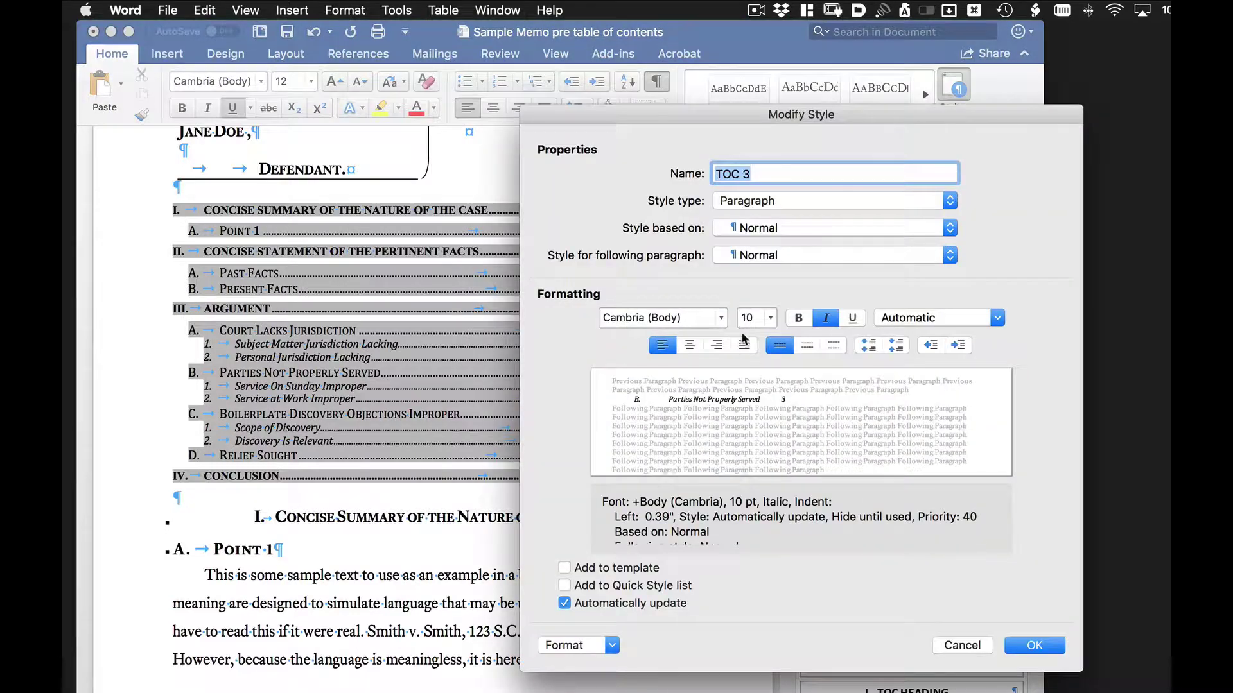
pyautogui.click(742, 318)
pyautogui.write('1')
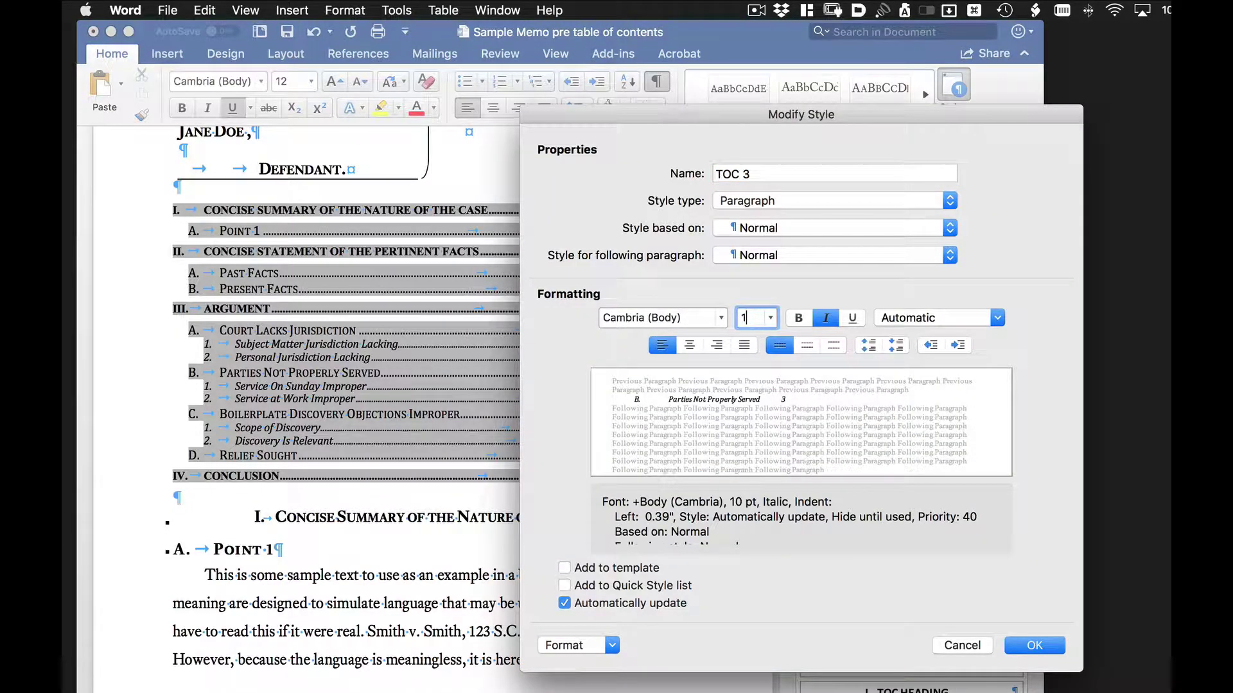
pyautogui.write('2')
pyautogui.click(824, 319)
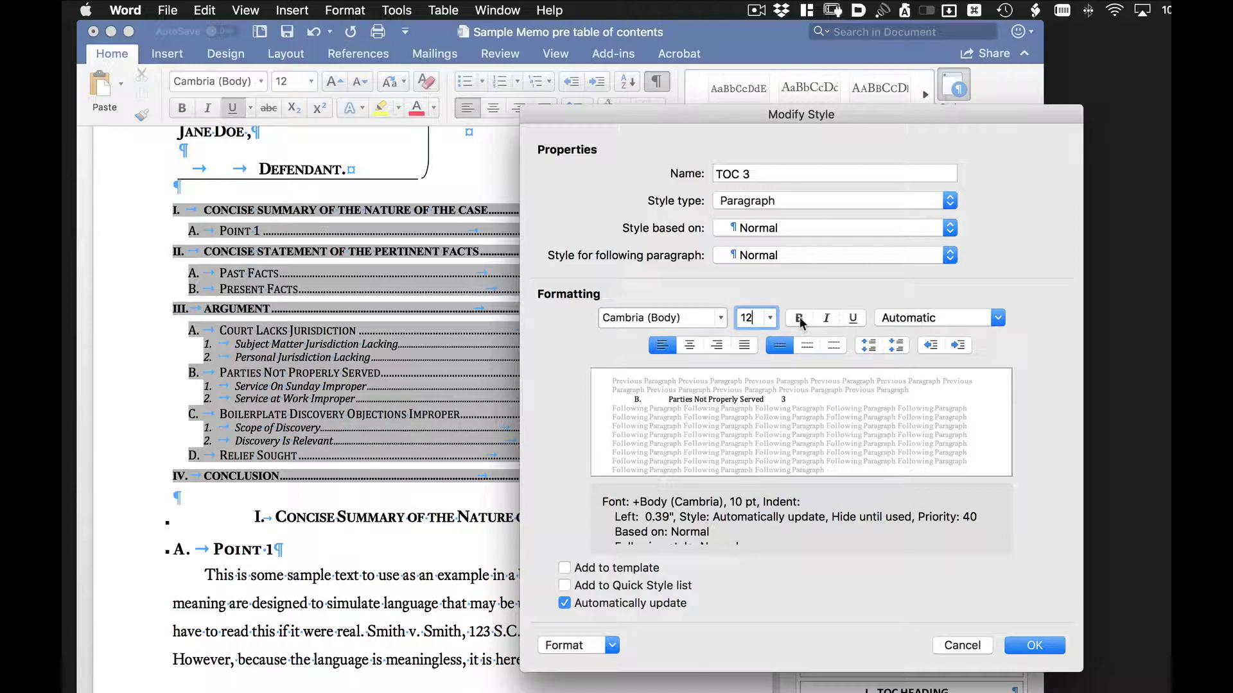
pyautogui.click(800, 319)
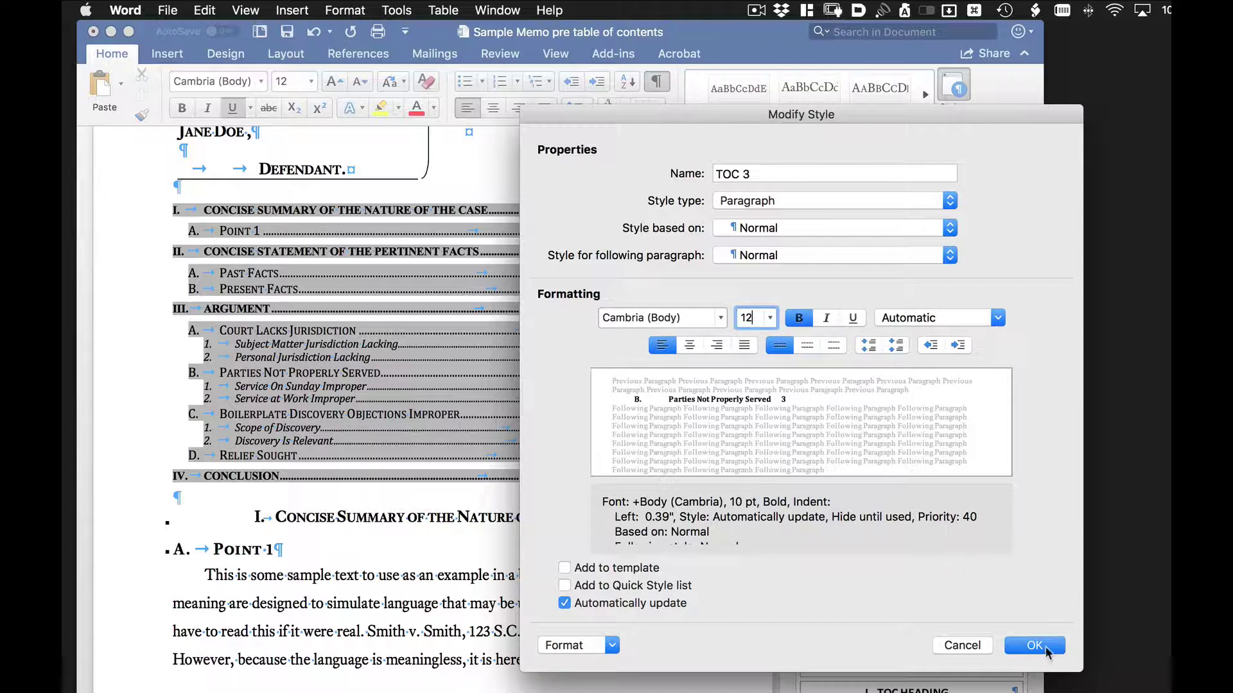
pyautogui.click(1044, 648)
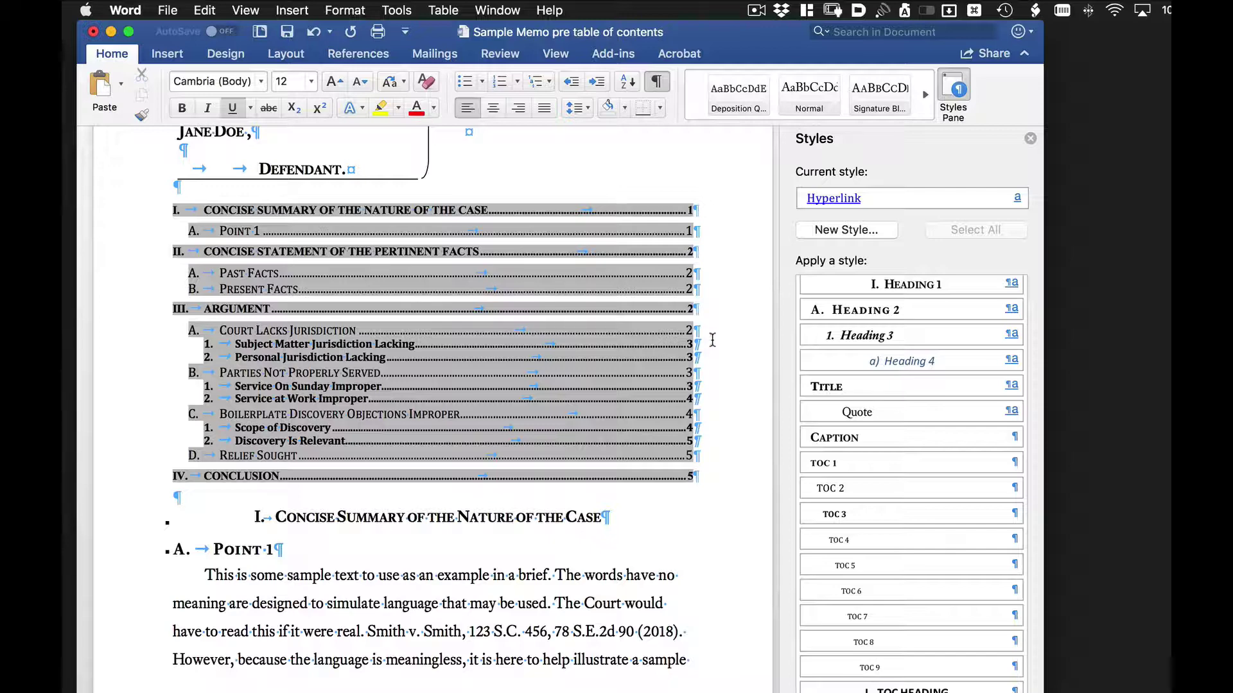
pyautogui.scroll(-3, 730, 316)
pyautogui.scroll(3, 730, 316)
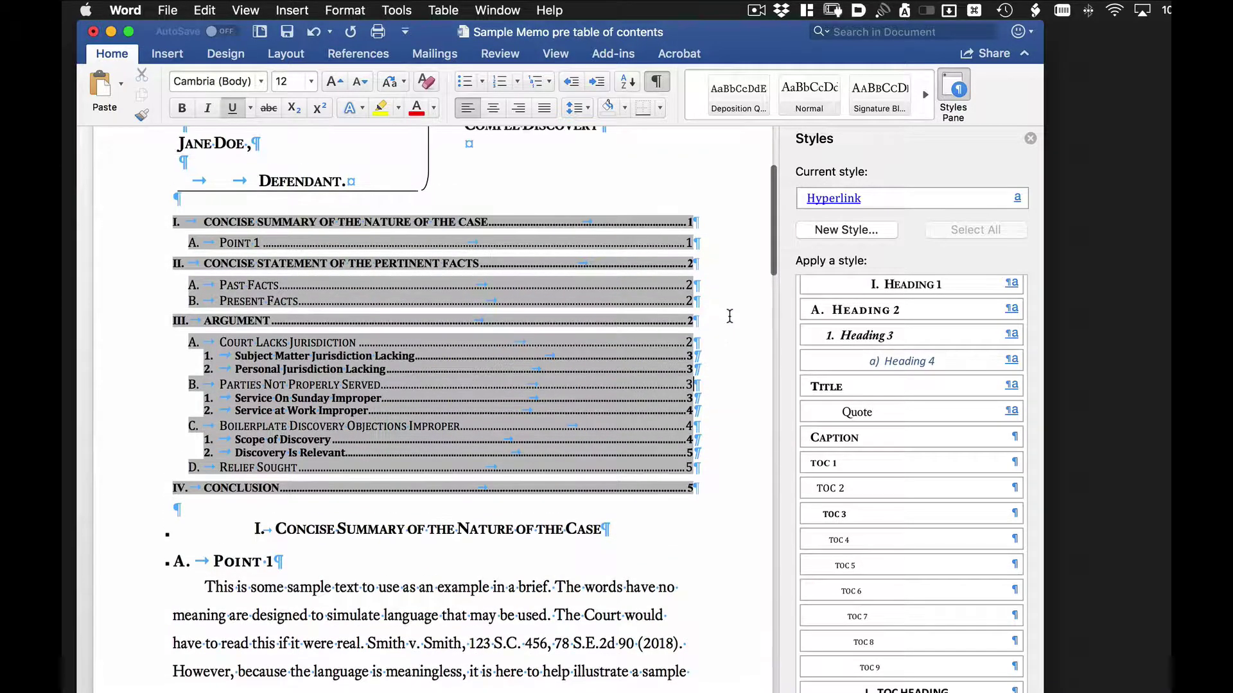